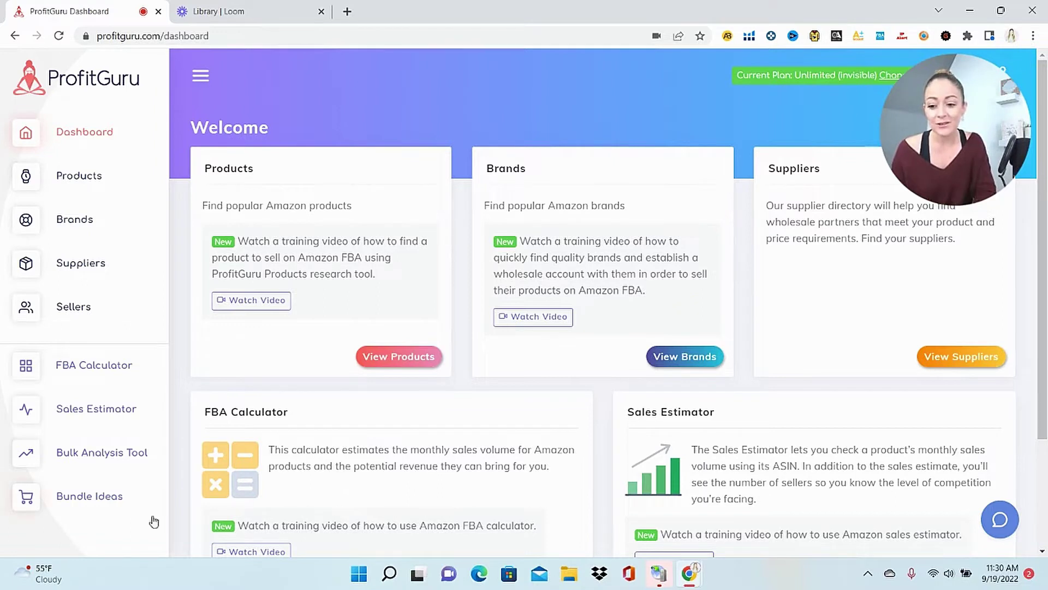
Open the Bundle Ideas page and review the first bundle's products, combined totals and opportunity score.
left_click(92, 496)
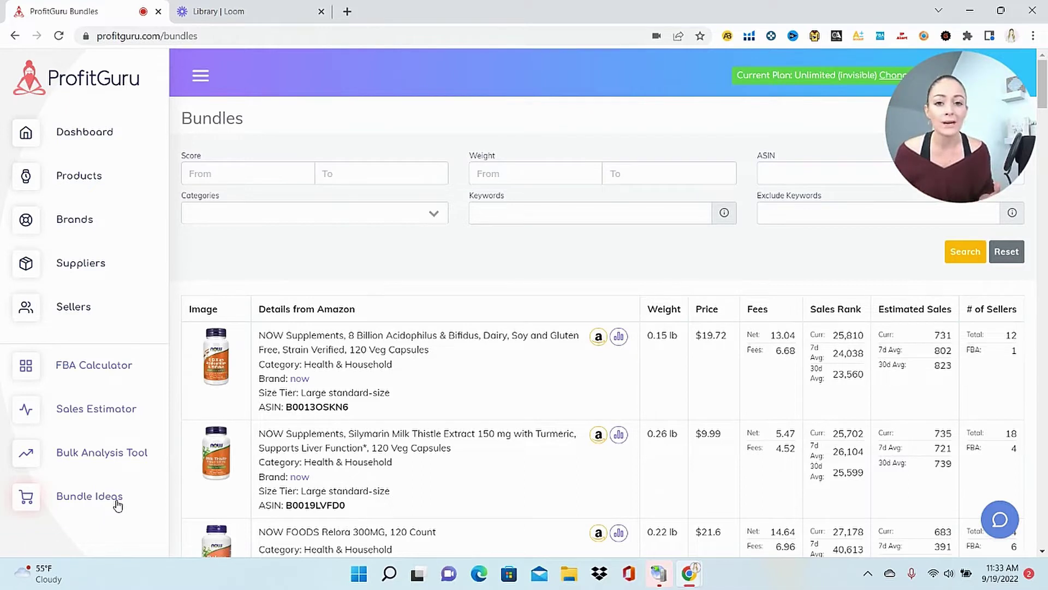
scroll(118, 505, "down", 2)
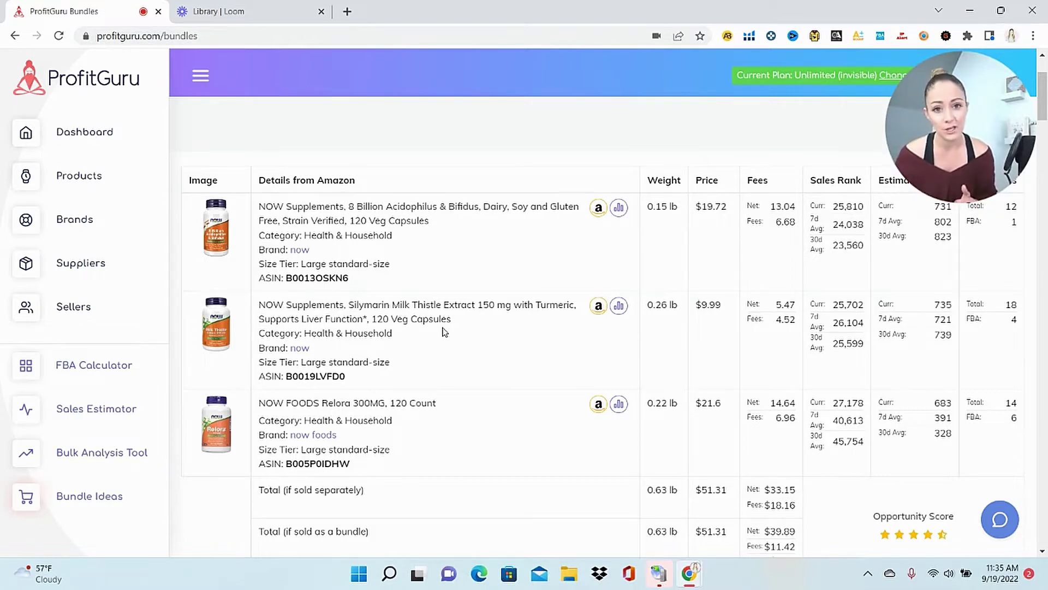
scroll(442, 331, "down", 2)
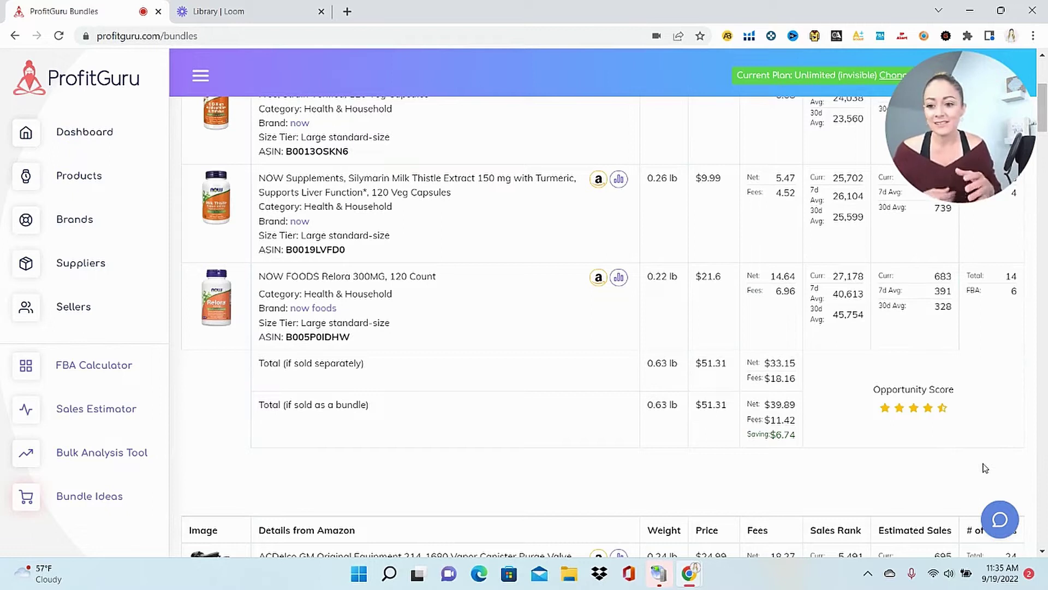
scroll(986, 469, "up", 2)
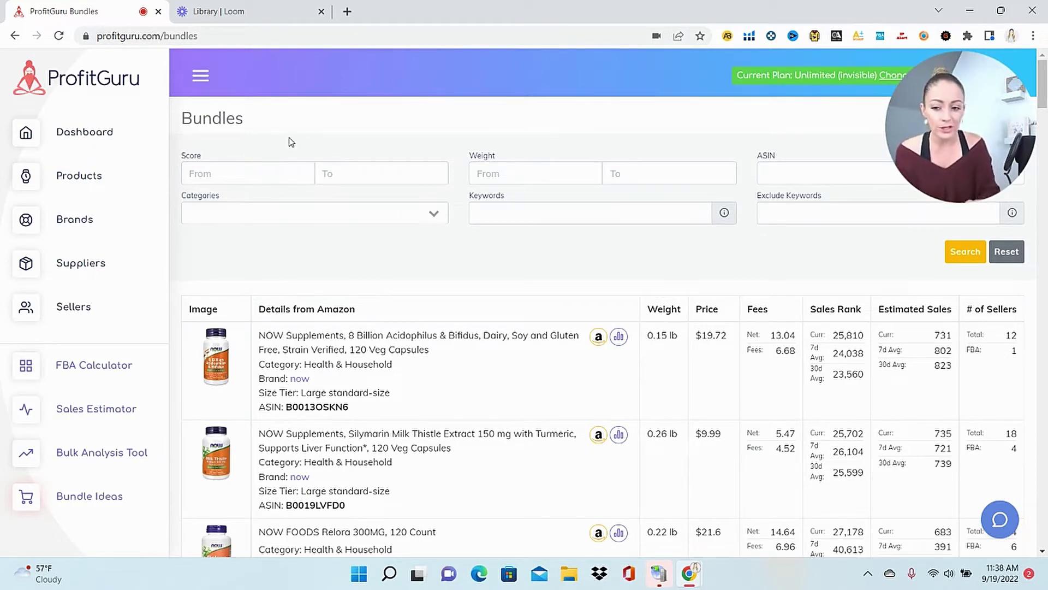
Set the bundle filters to a minimum score of 4 and a maximum weight of 3.
left_click(226, 172)
type("4")
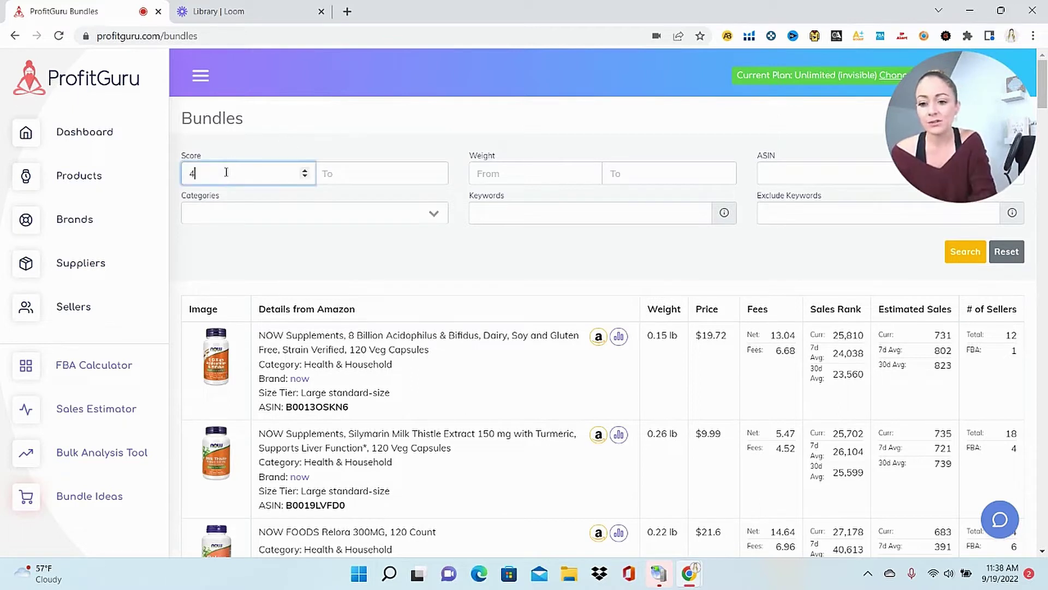
left_click(378, 158)
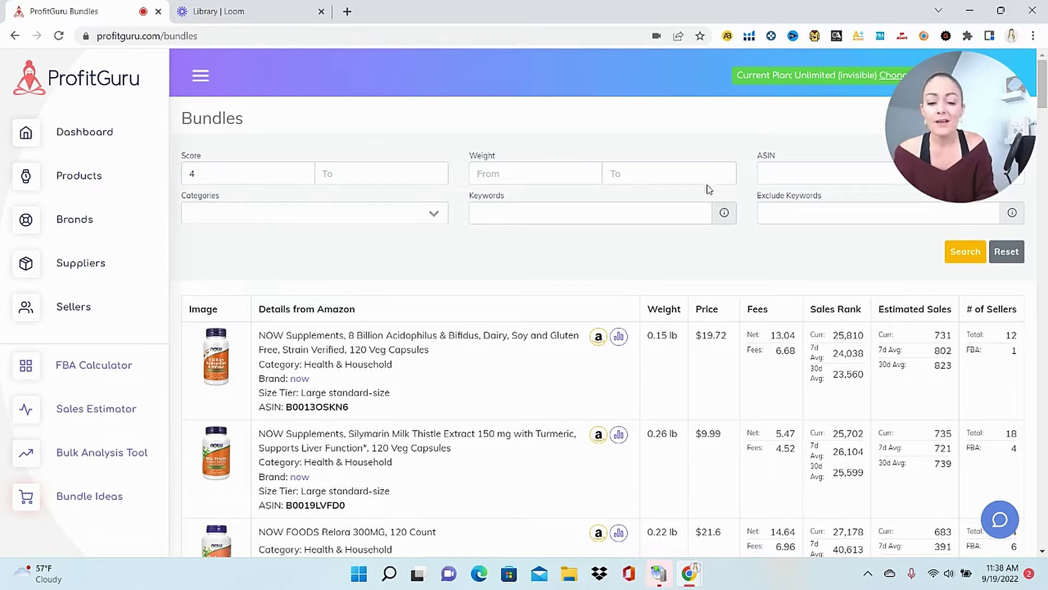
left_click(644, 174)
type("3")
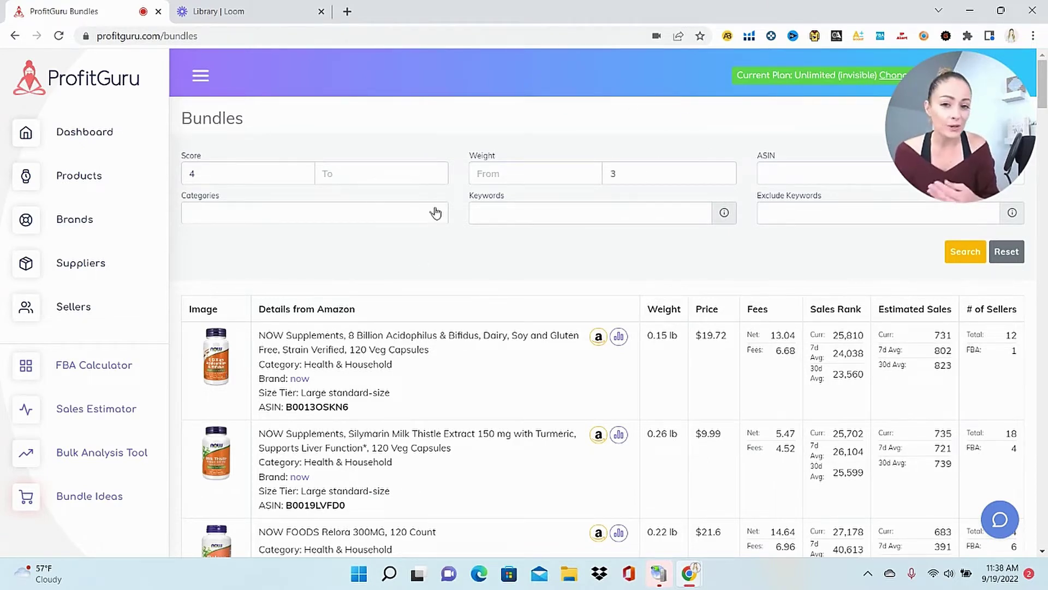
Set the bundle category filter to Grocery & Gourmet Food and the keyword to "cookies".
left_click(435, 212)
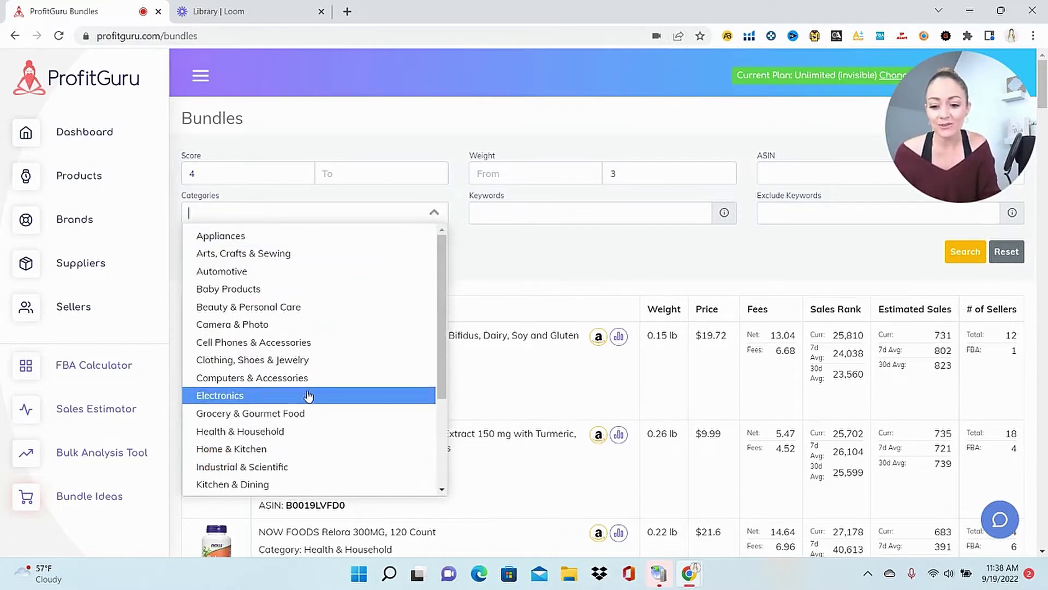
left_click(309, 415)
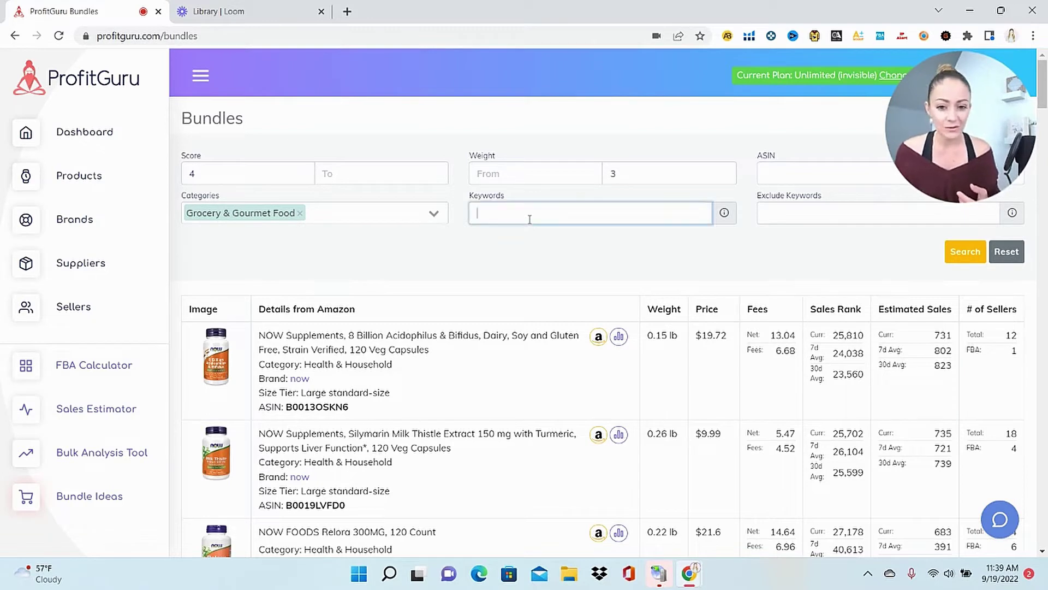
left_click(530, 219)
type("cookies")
left_click(538, 253)
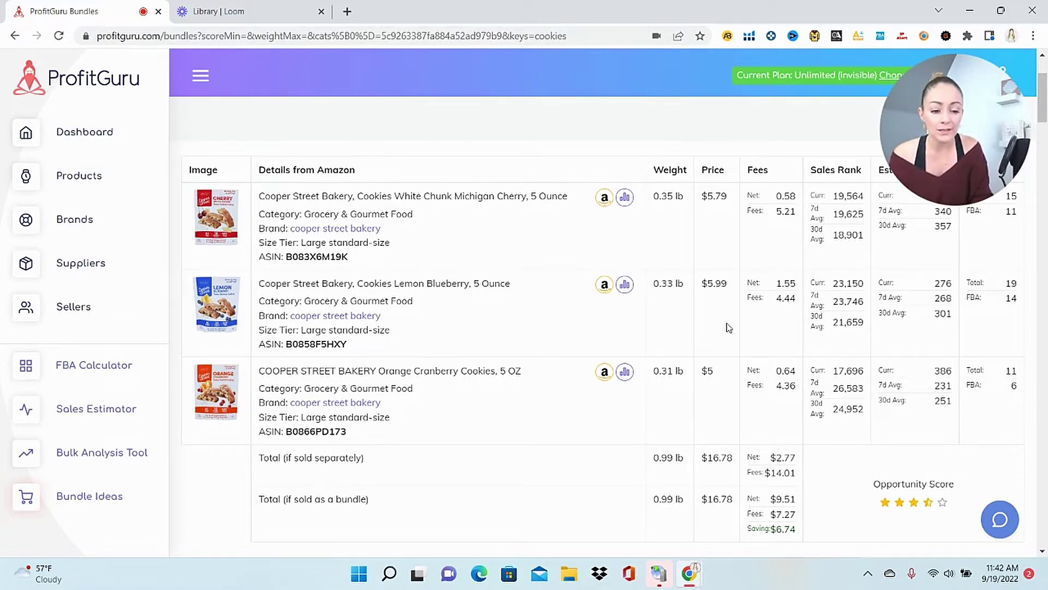
Examine the cookie bundle results, including prices, sales, seller numbers and opportunity scores for Cooper Street Bakery and Walkers.
scroll(726, 328, "down", 1)
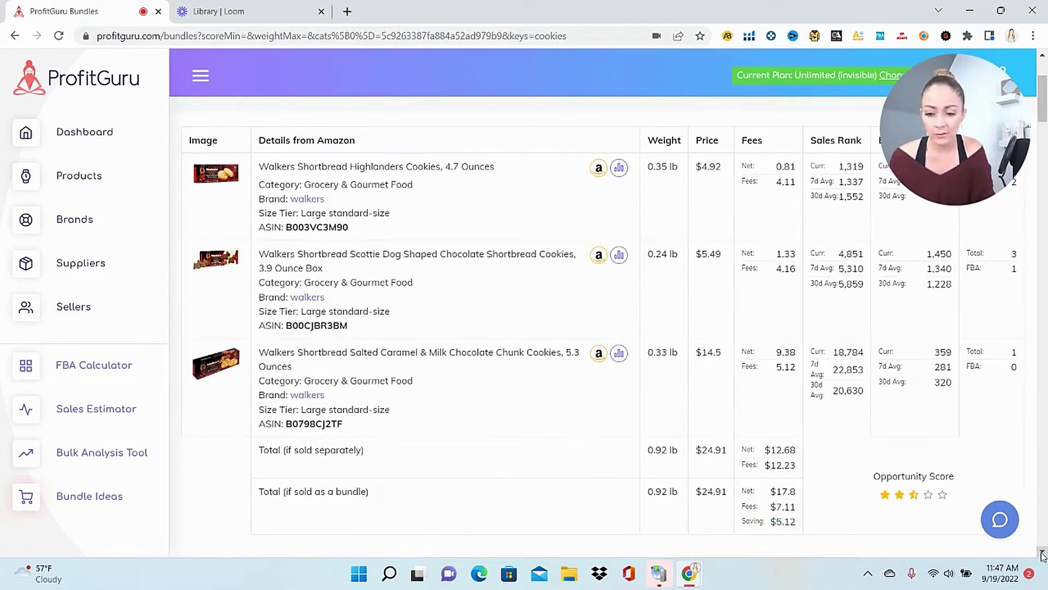
left_click(1043, 553)
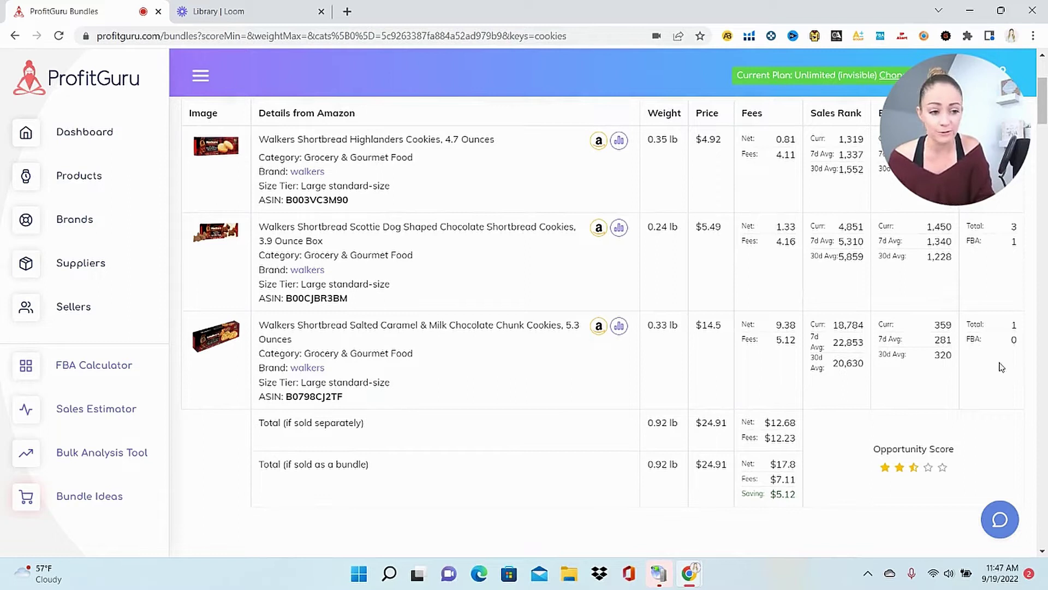
left_click(1046, 148)
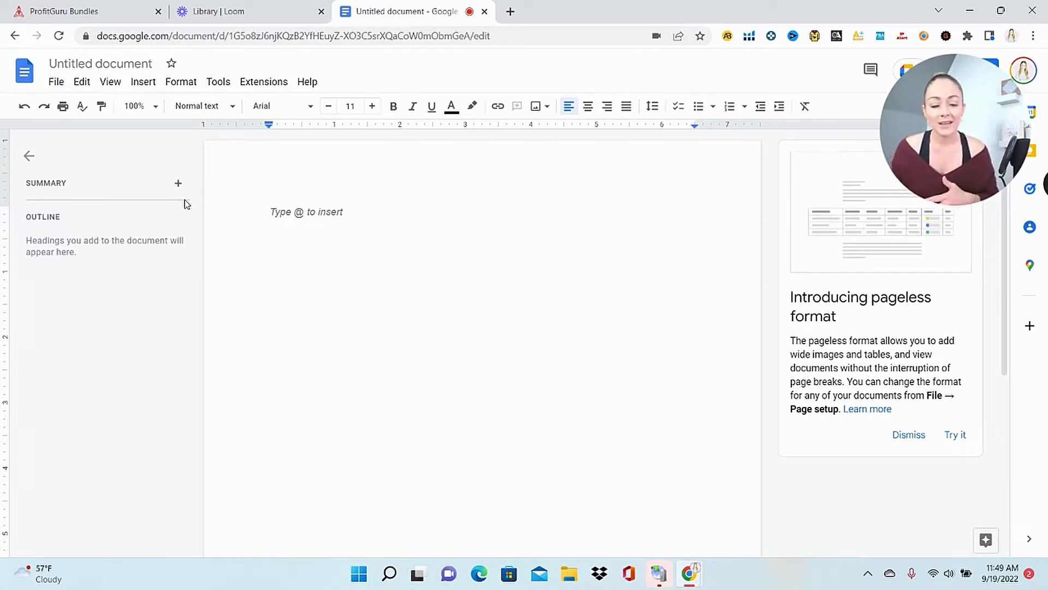
In the blank Google Docs document, set the title to "Cookie Bundle" and insert a 2 x 5 table.
left_click(63, 64)
type("Cookie Bundle")
left_click(143, 81)
mouse_move(164, 128)
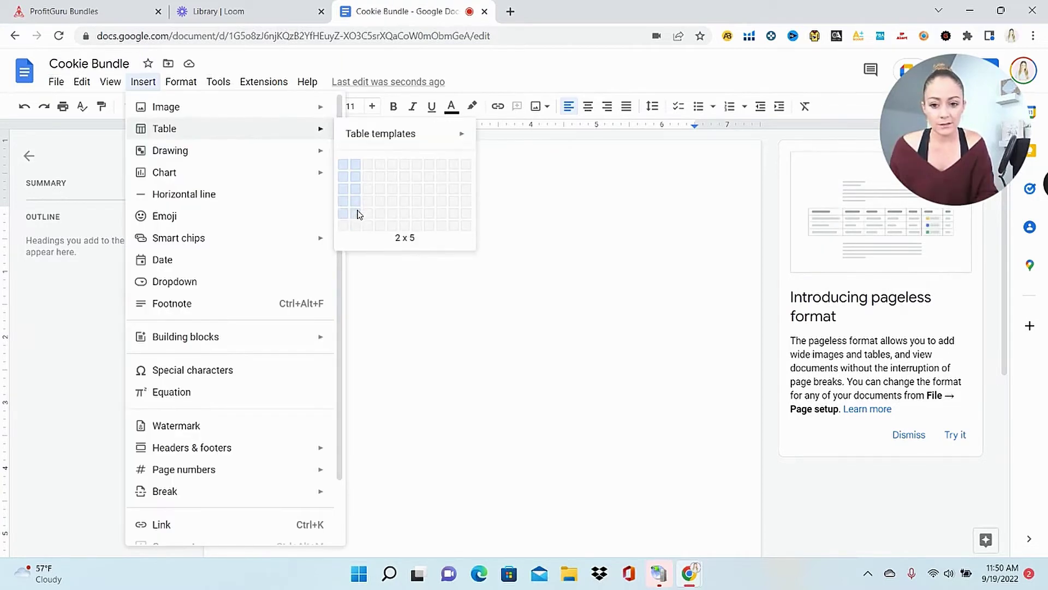
left_click(359, 214)
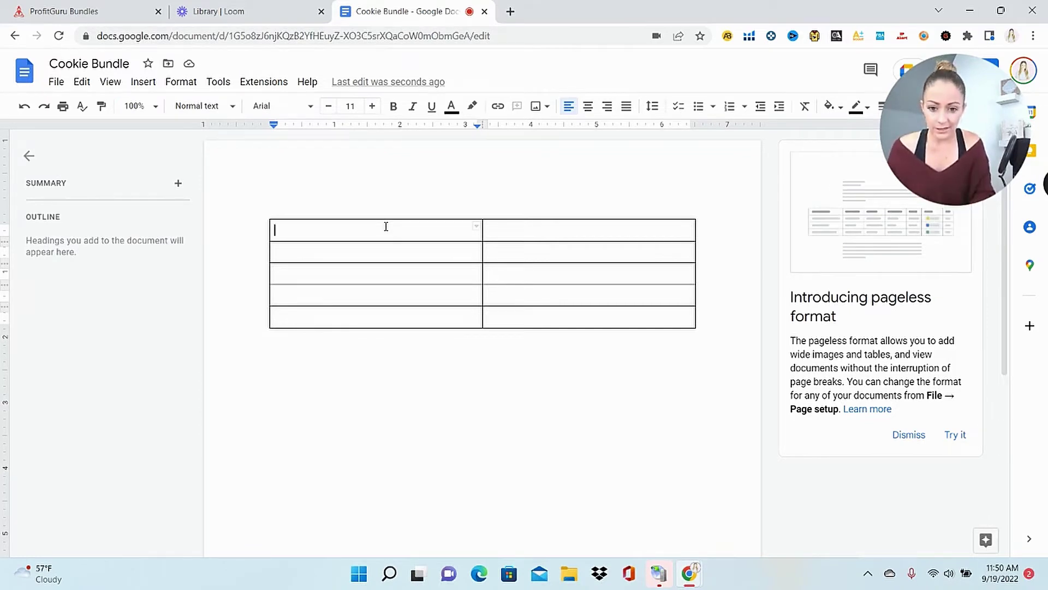
Add a third column to the right of the table and enter the headings Product, Price and Source Link.
right_click(552, 230)
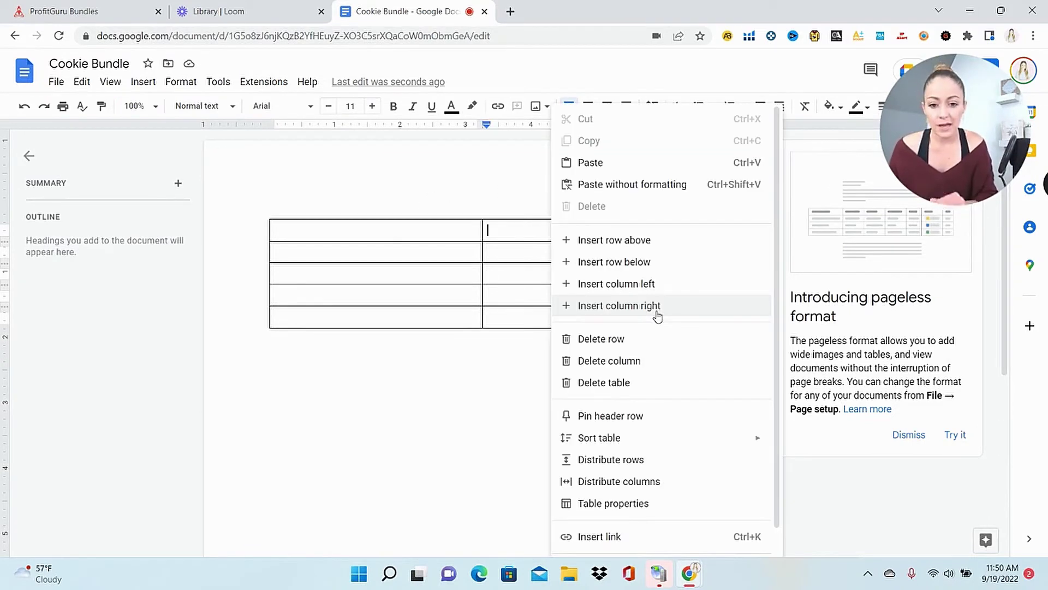
left_click(657, 313)
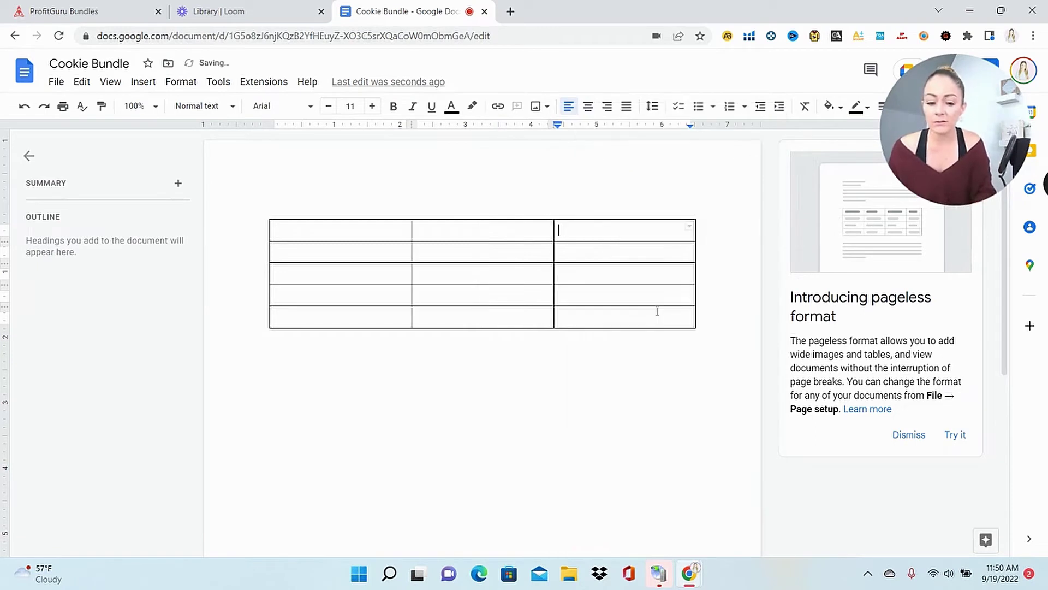
left_click(383, 234)
type("Product")
key("Tab")
type("Price")
key("Tab")
type("Sourc")
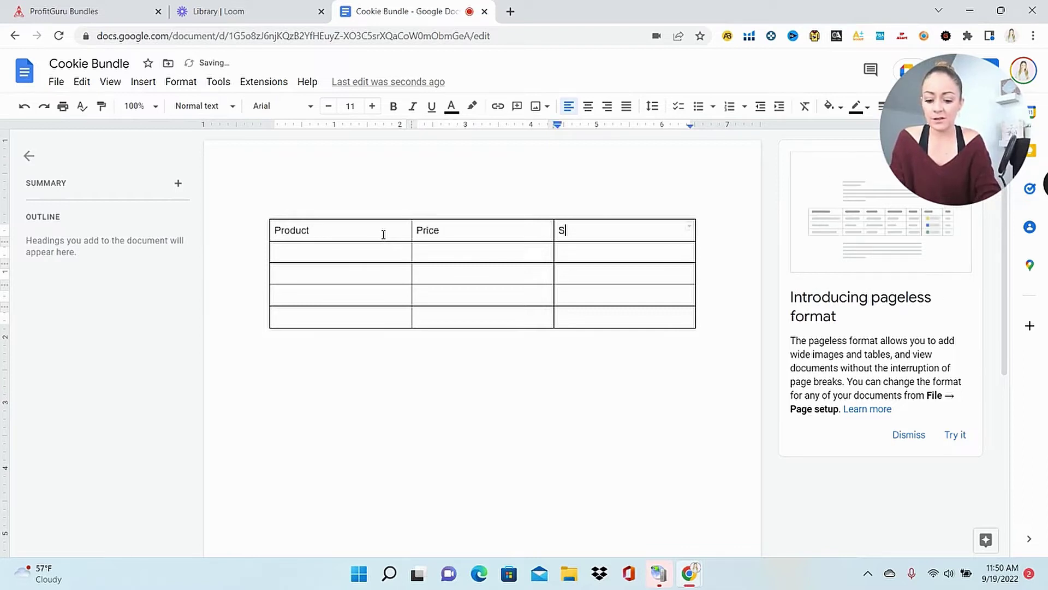
type("e Link")
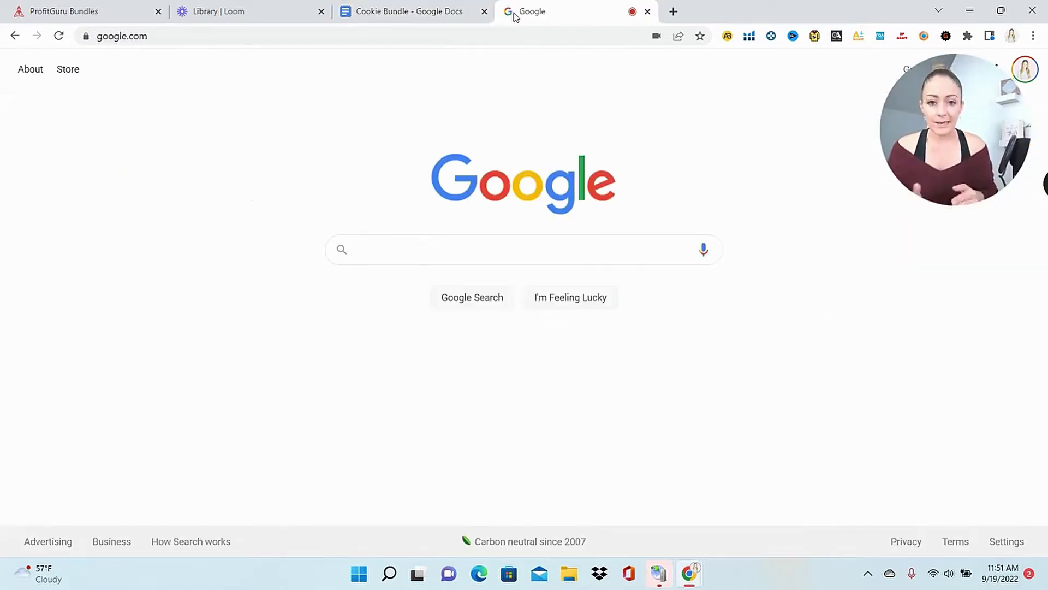
Search Google for "Betty Crocker Sugar Cookie mix" and check the Walmart offer.
type("Be")
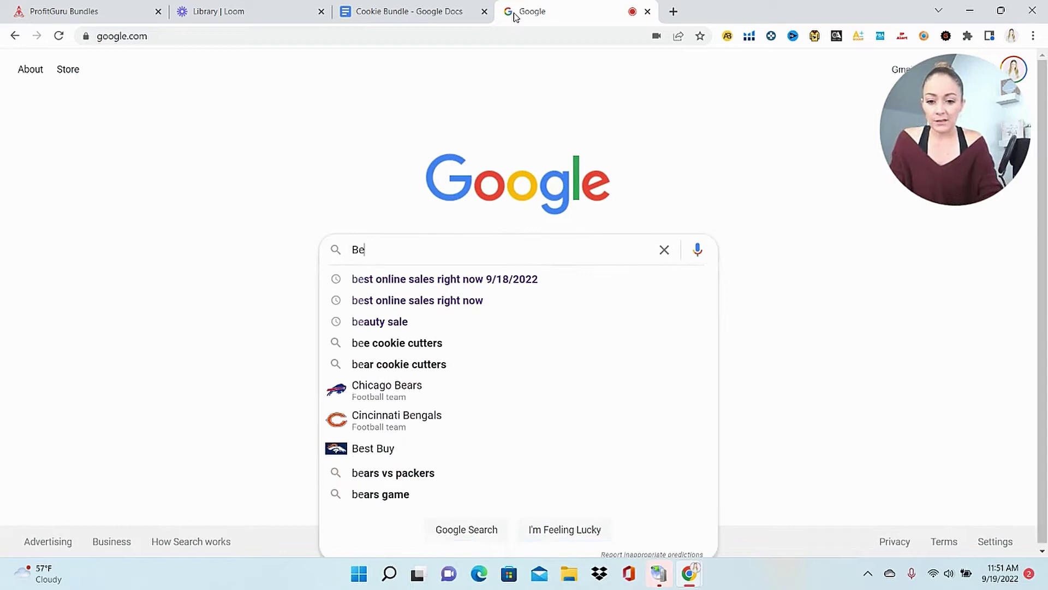
type("tty Cr")
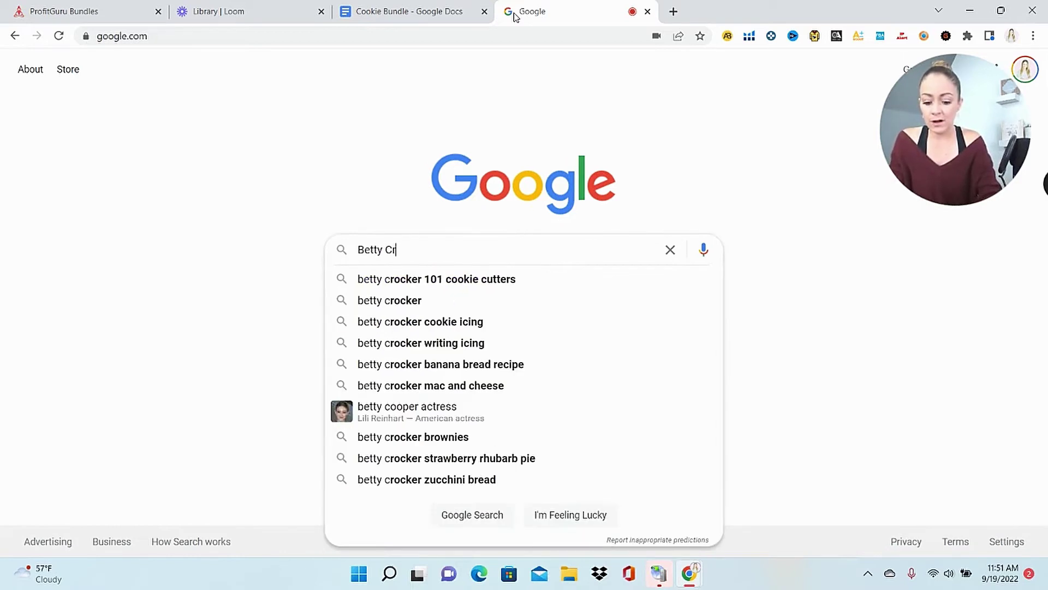
type("ocker Sugar")
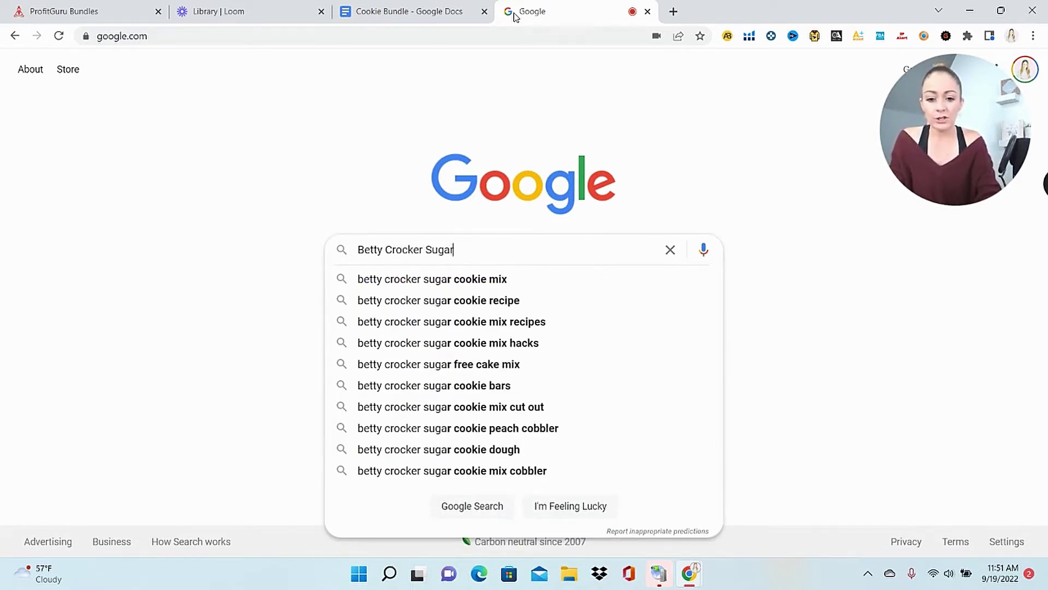
type(" Cookie mix")
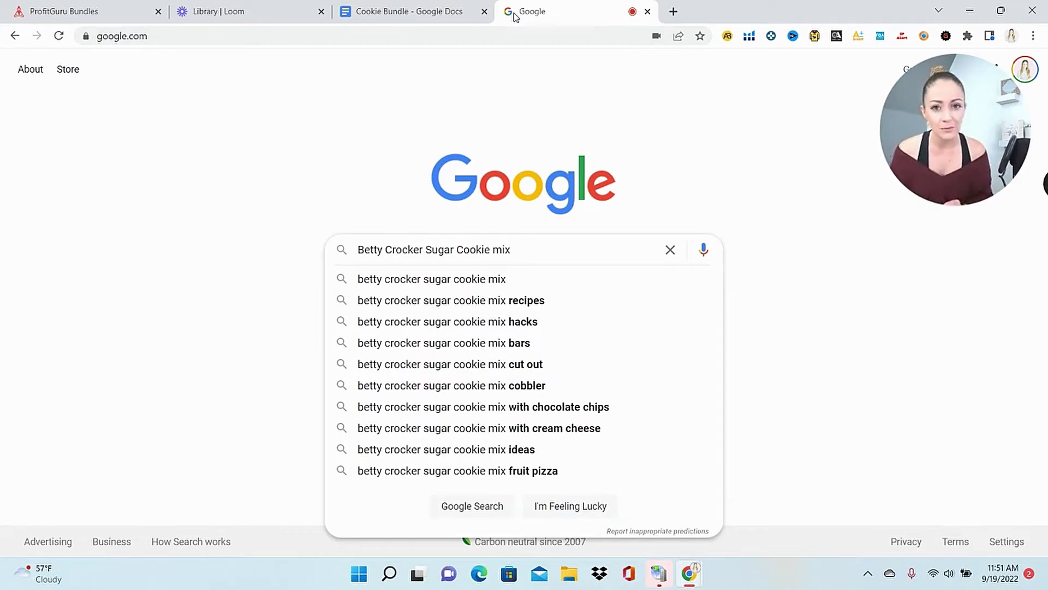
key("Return")
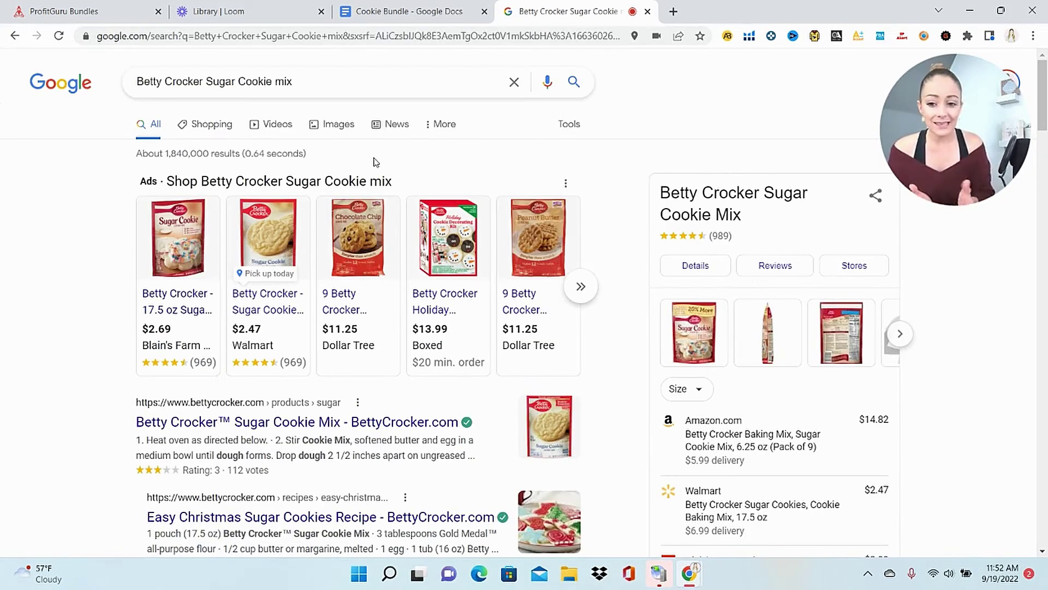
mouse_move(270, 254)
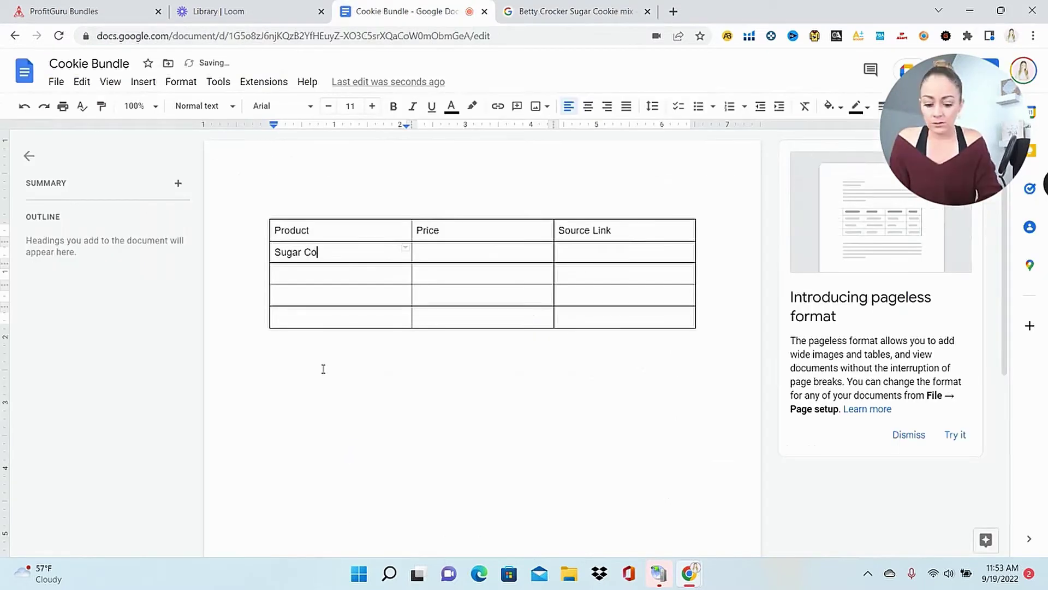
In the Cookie Bundle table's first product row, enter Sugar Cookie Mix with a price of $2.47.
type("okie Mix")
key("Tab")
type("$2.47")
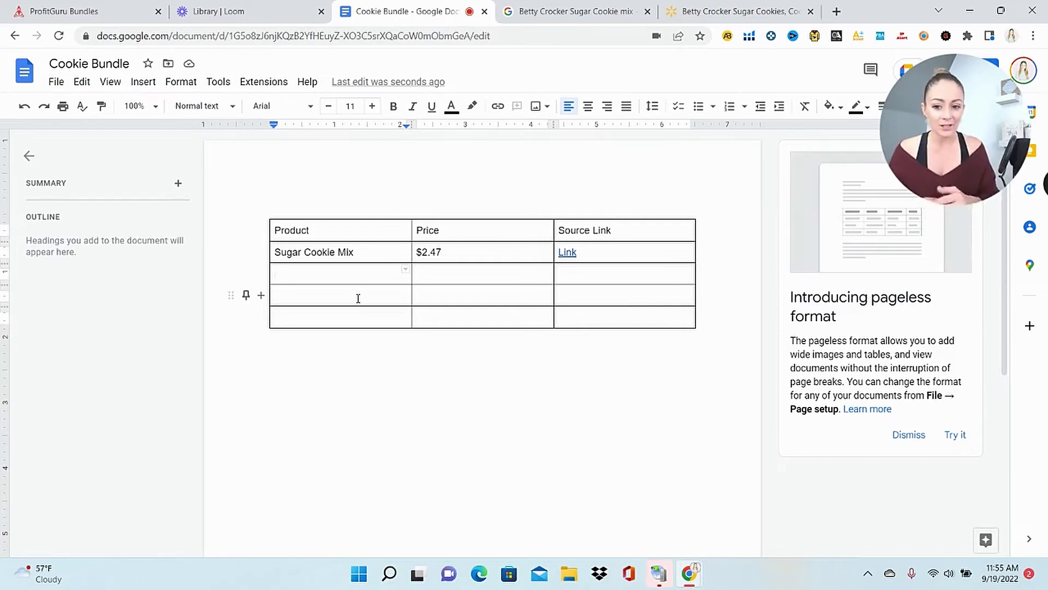
Prefix the Sugar Cookie Mix entry with "Betty Crocker- " and move to the next product row.
left_click(276, 251)
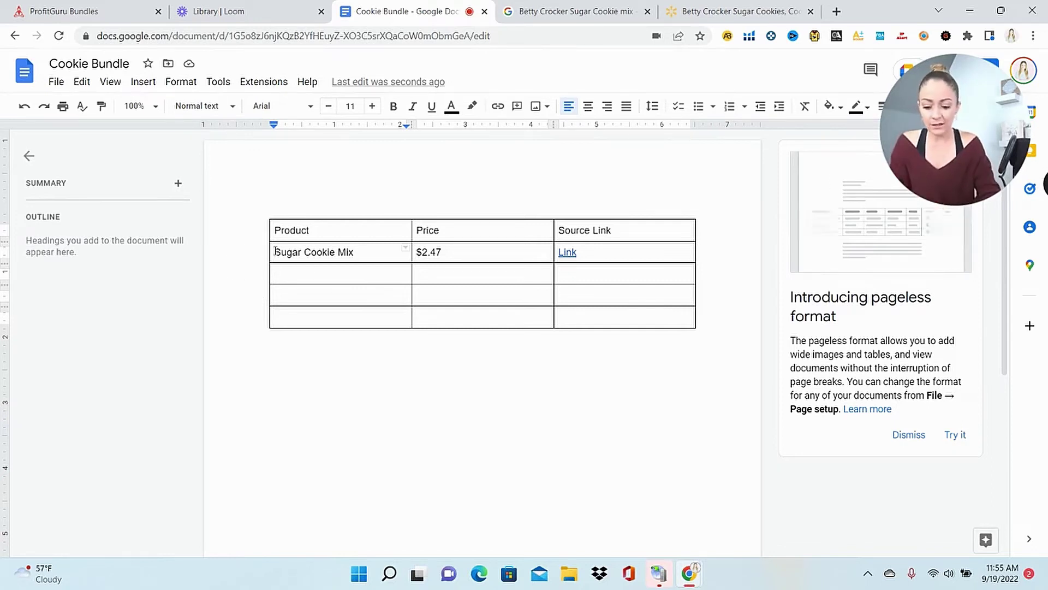
type("Betty Crocker")
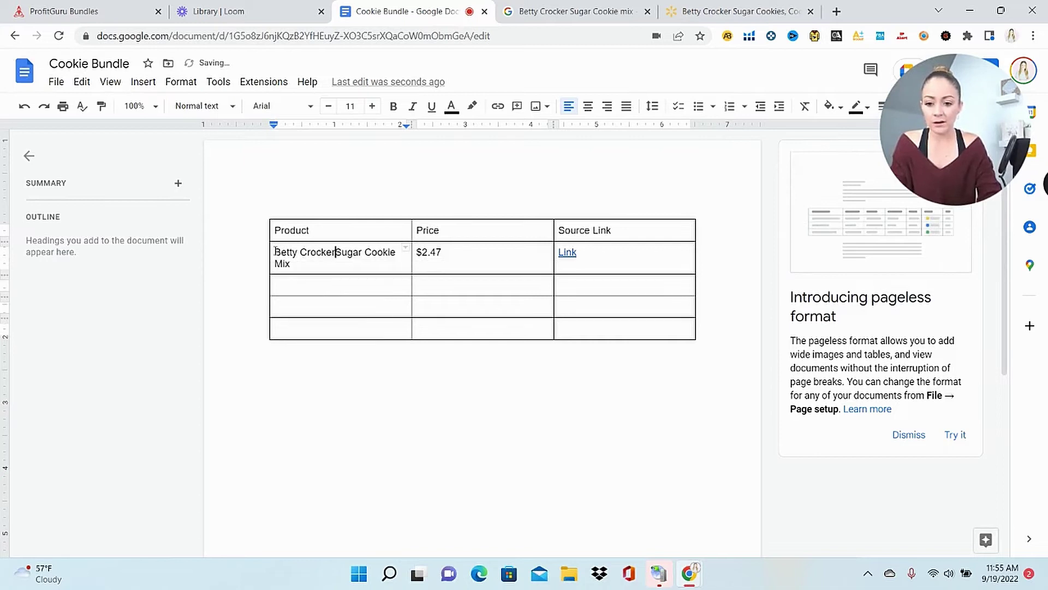
type("-")
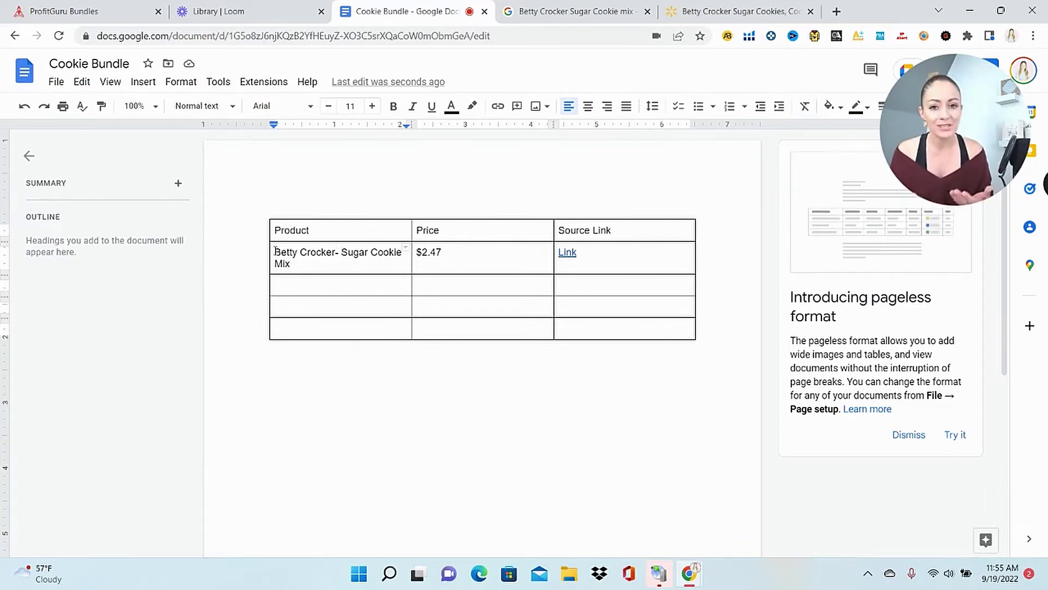
left_click(346, 286)
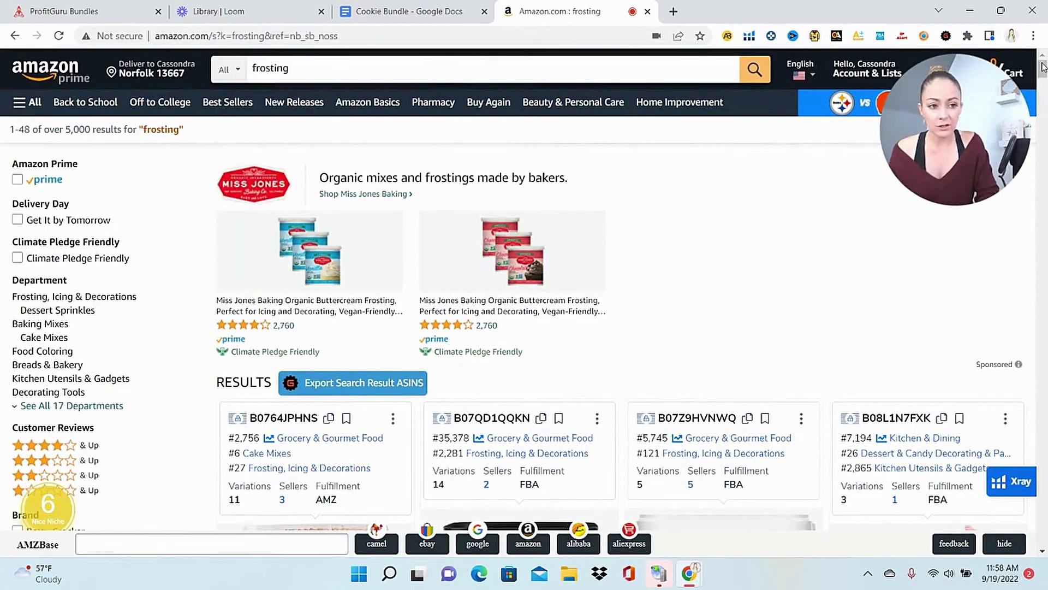
Examine the Amazon results for "frosting", comparing the Betty Crocker listings' prices, pack sizes, sales ranks and product details.
left_click_drag(1043, 67, 1044, 107)
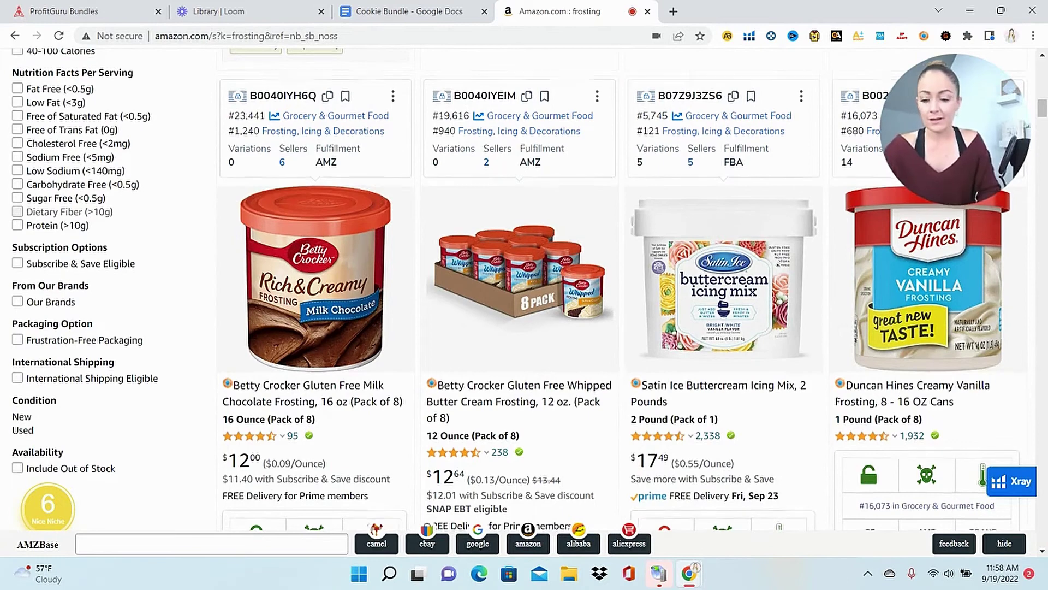
scroll(524, 288, "down", 5)
scroll(524, 288, "up", 2)
scroll(524, 289, "down", 2)
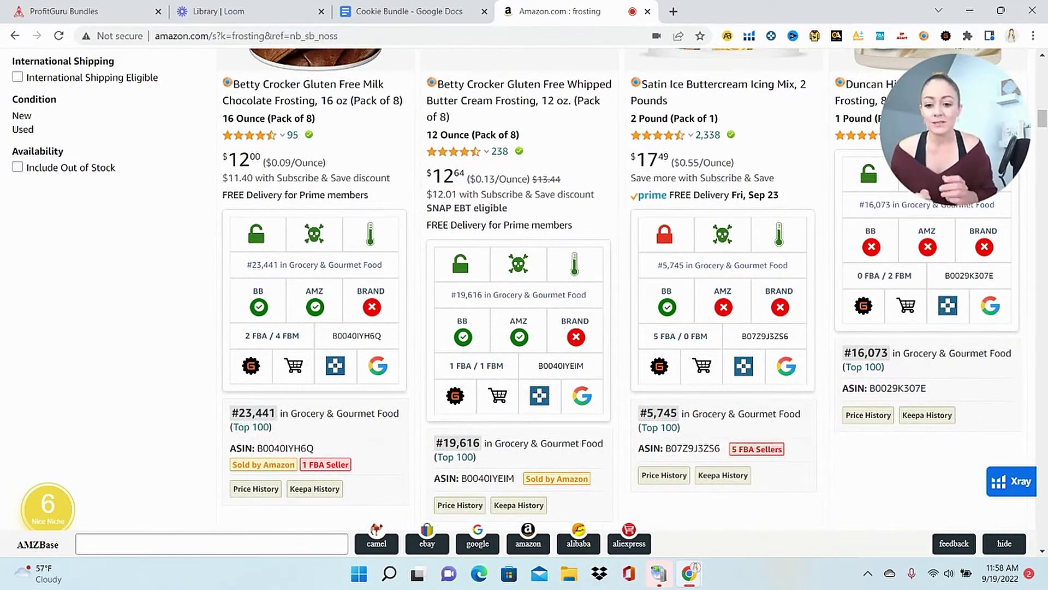
scroll(316, 164, "up", 3)
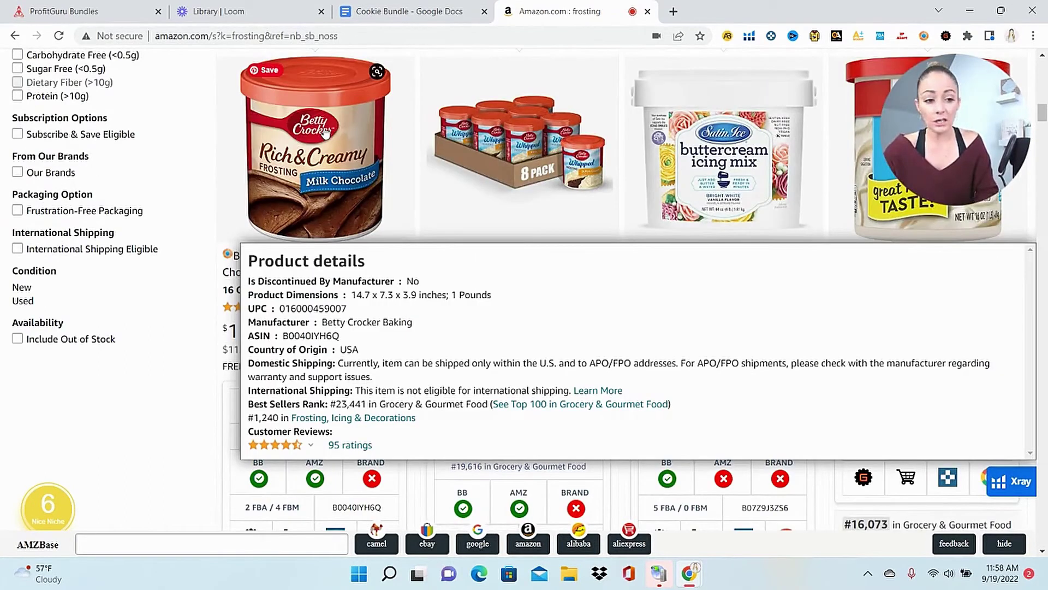
scroll(315, 129, "down", 3)
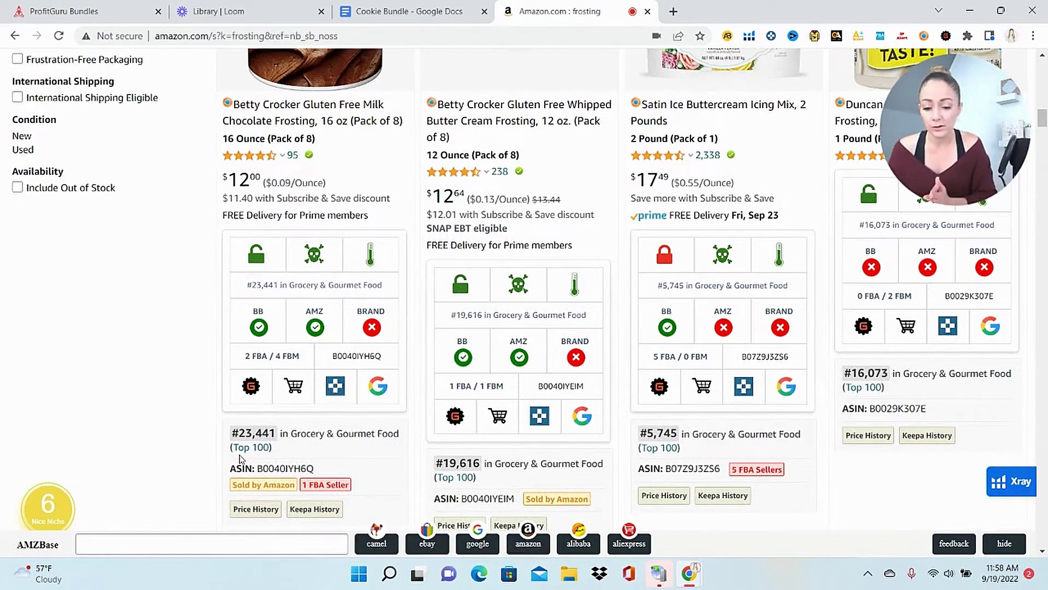
scroll(240, 459, "down", 9)
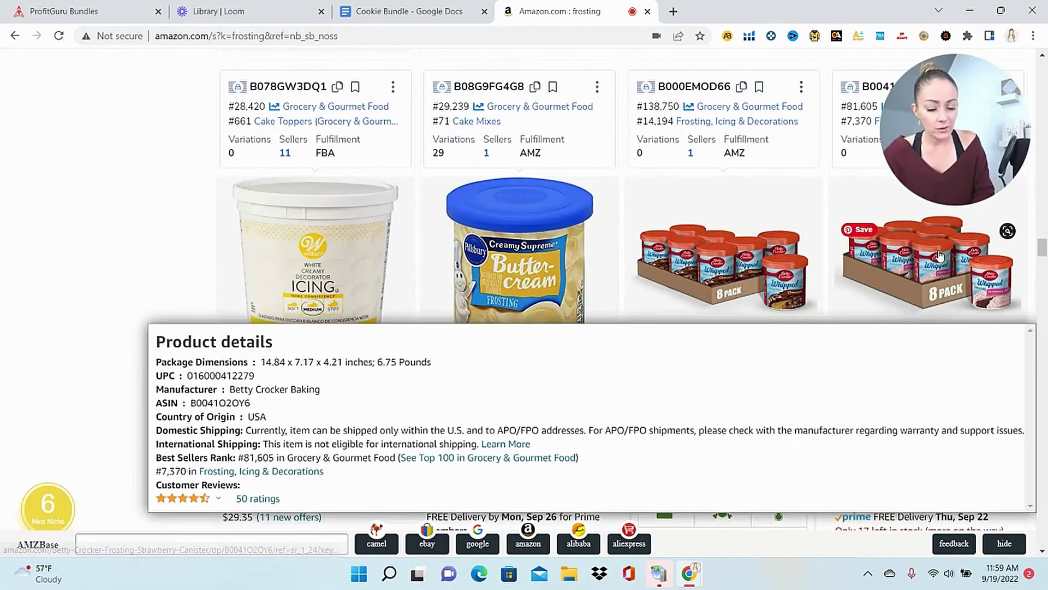
mouse_move(930, 245)
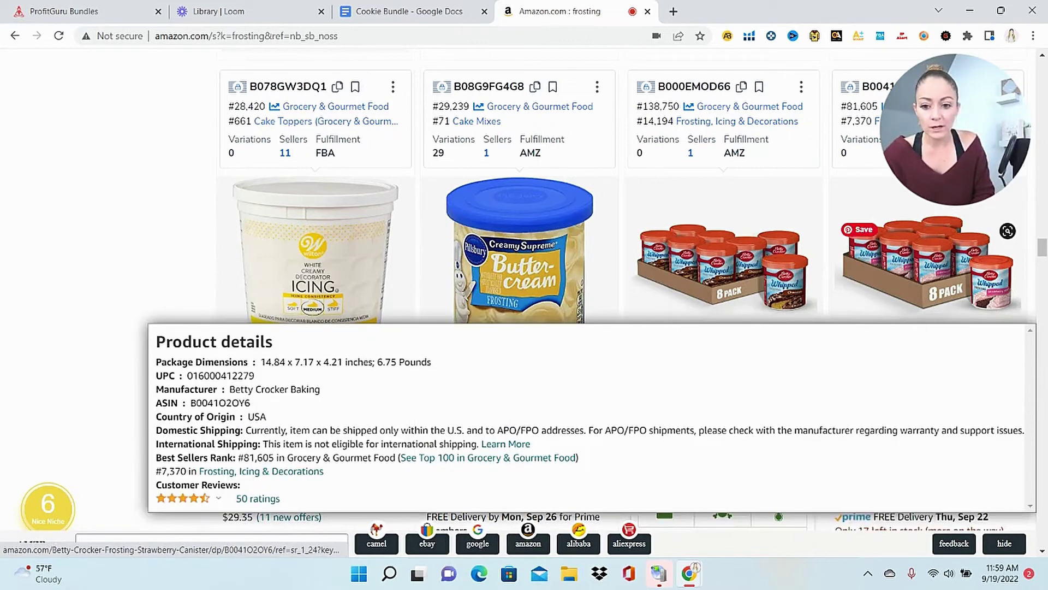
scroll(930, 245, "down", 10)
scroll(584, 98, "up", 20)
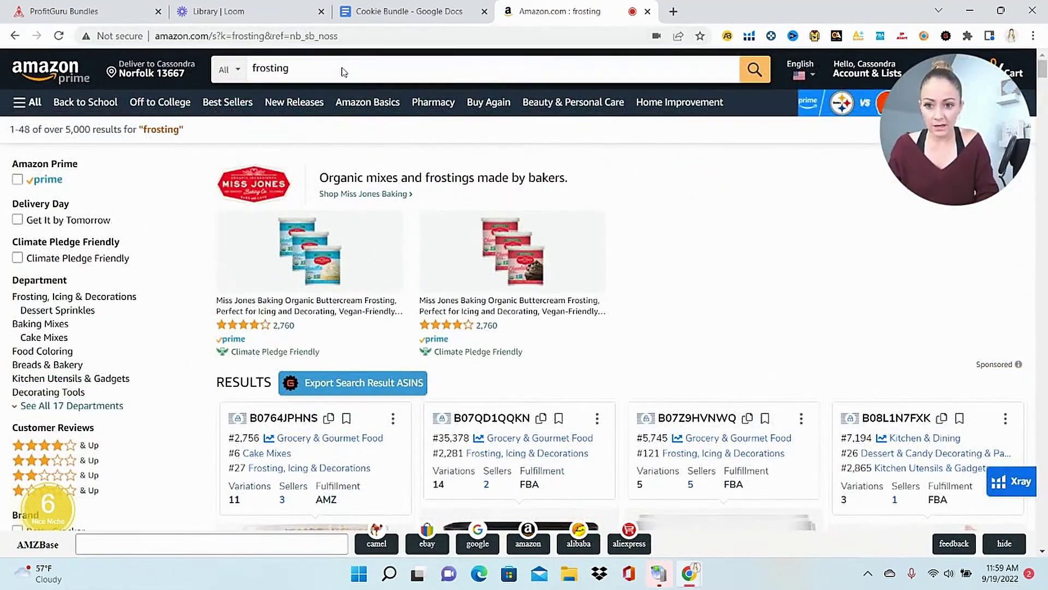
Search Amazon for "frosting betty crocker" and compare the product details of the Milk Chocolate and Whipped Vanilla frostings.
left_click(343, 68)
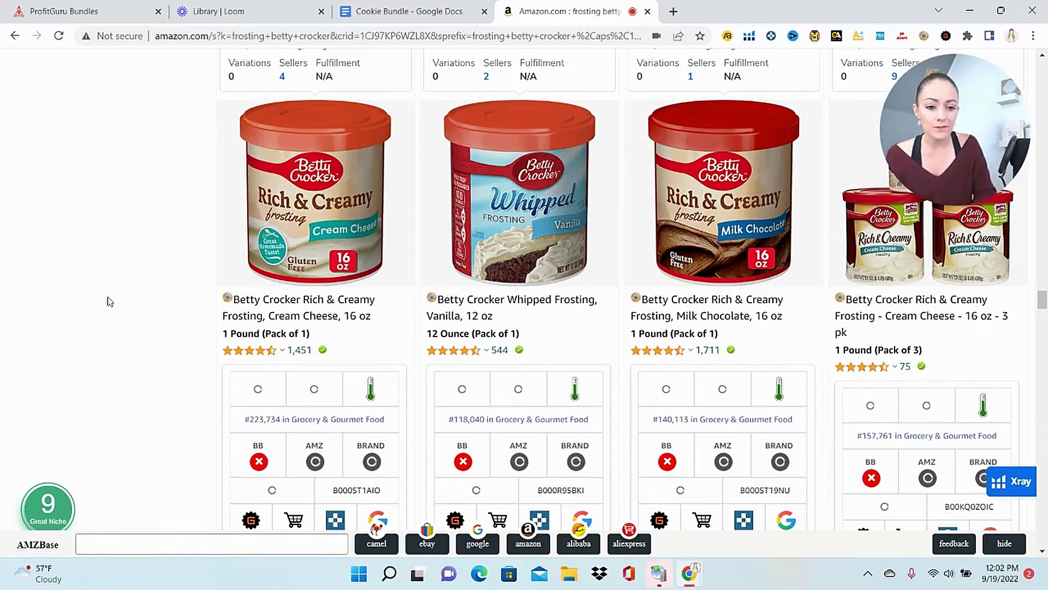
mouse_move(691, 213)
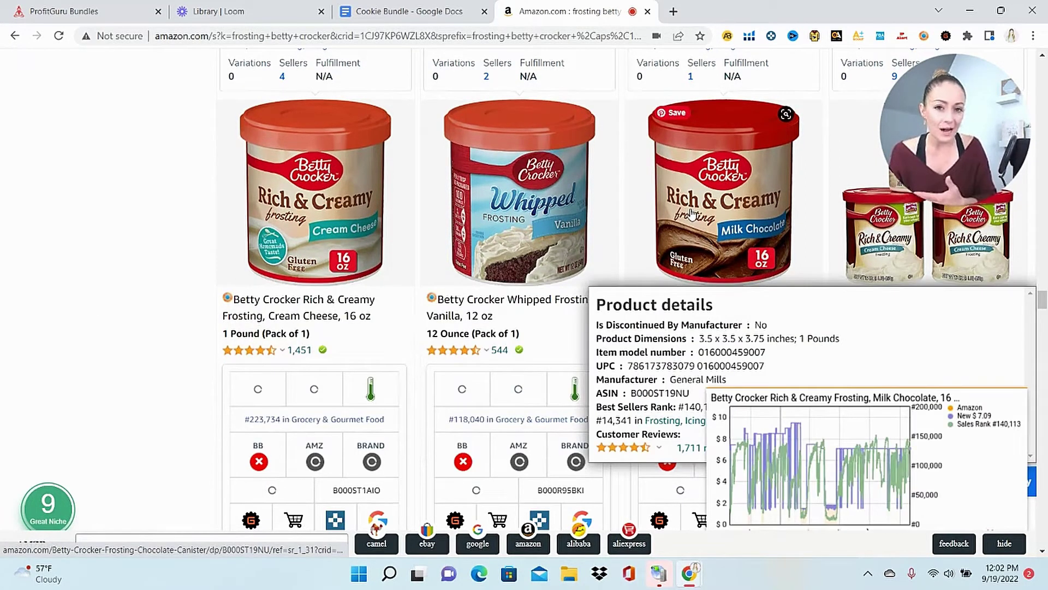
mouse_move(519, 246)
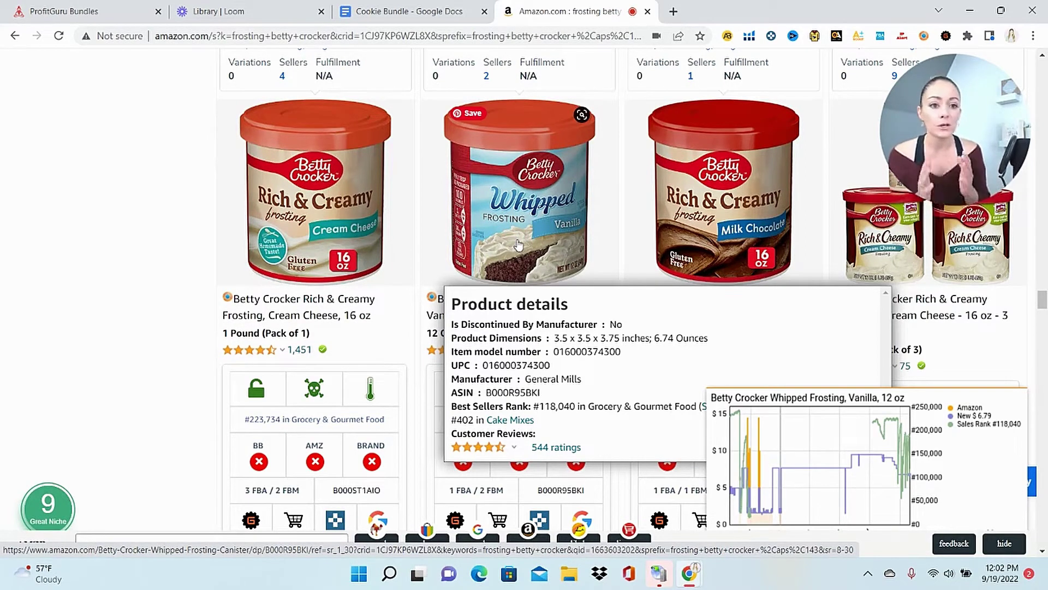
mouse_move(724, 219)
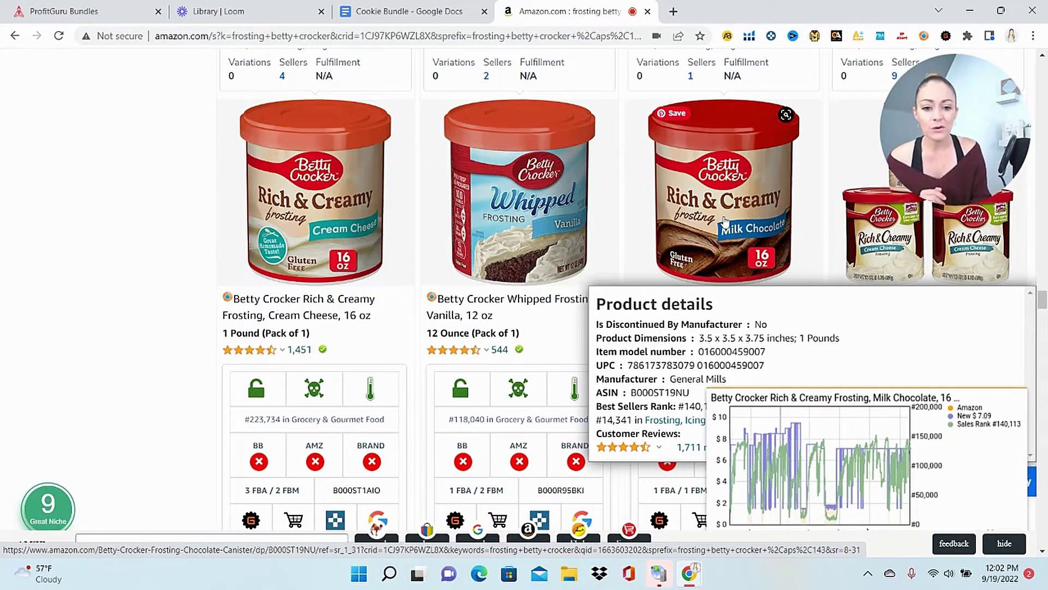
mouse_move(534, 263)
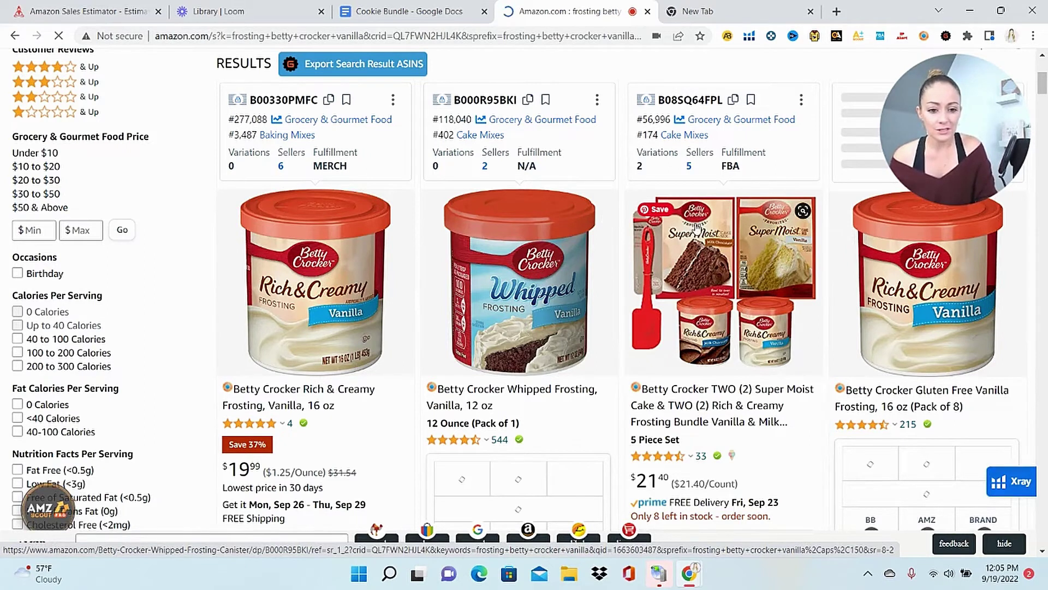
Review the Amazon results for "frosting betty crocker vanilla", checking the Super Moist cake and frosting bundle and the Dunkaroos cookie and frosting bundle.
mouse_move(695, 251)
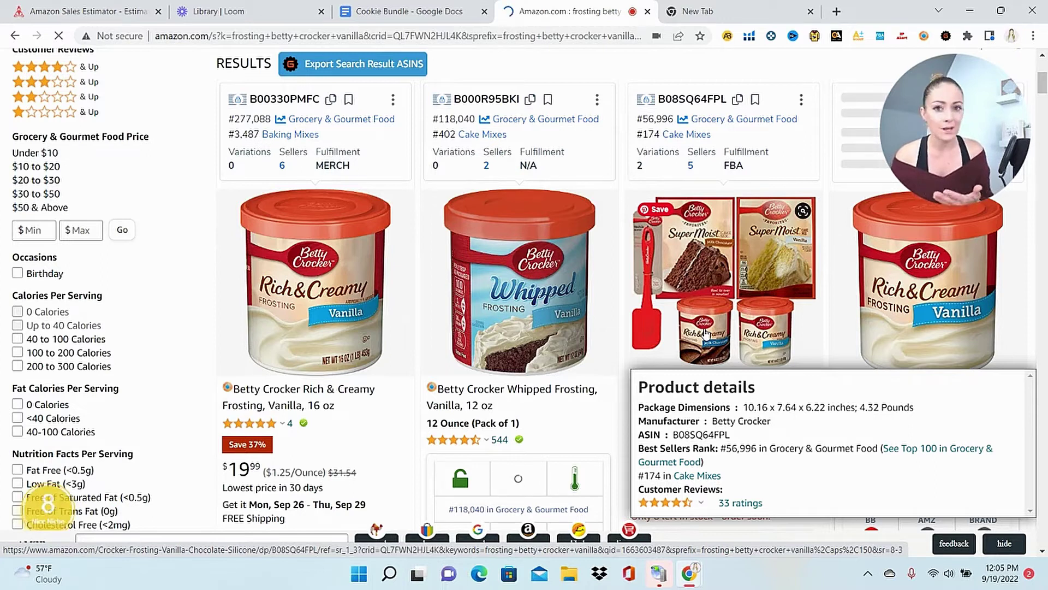
left_click_drag(1038, 84, 1045, 113)
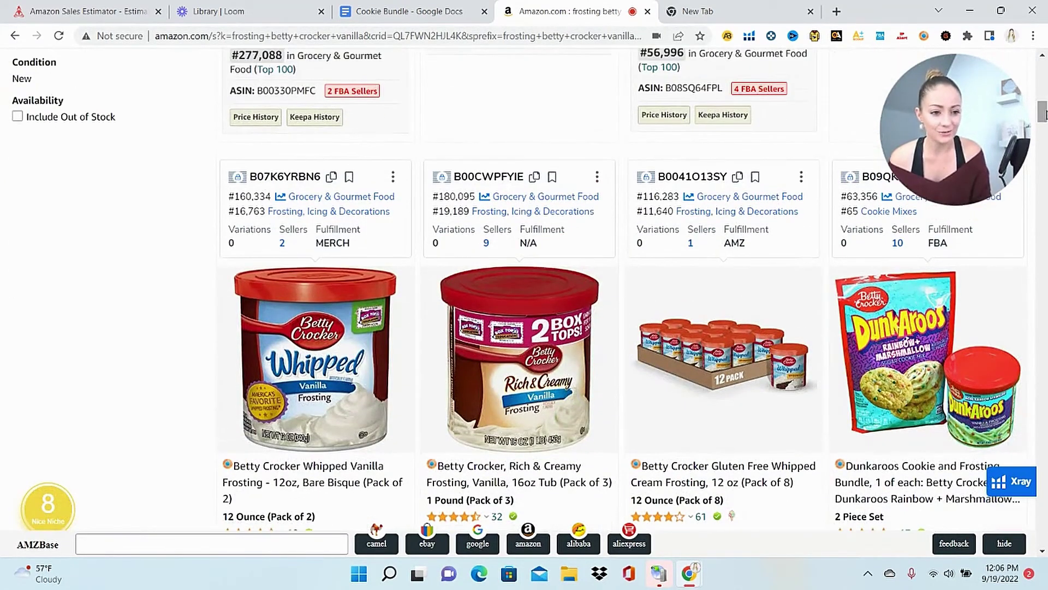
mouse_move(998, 305)
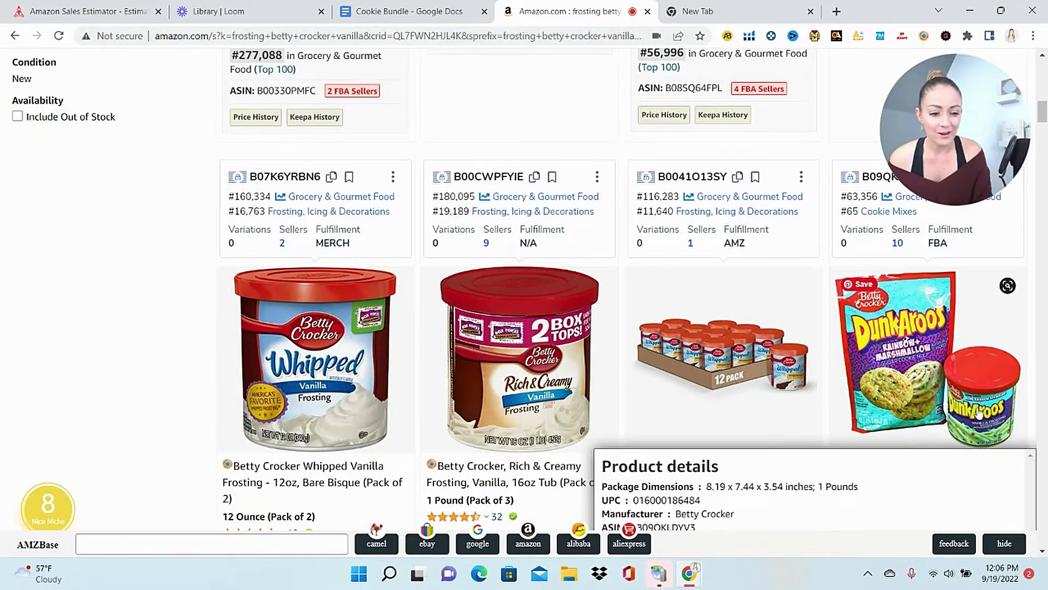
mouse_move(785, 297)
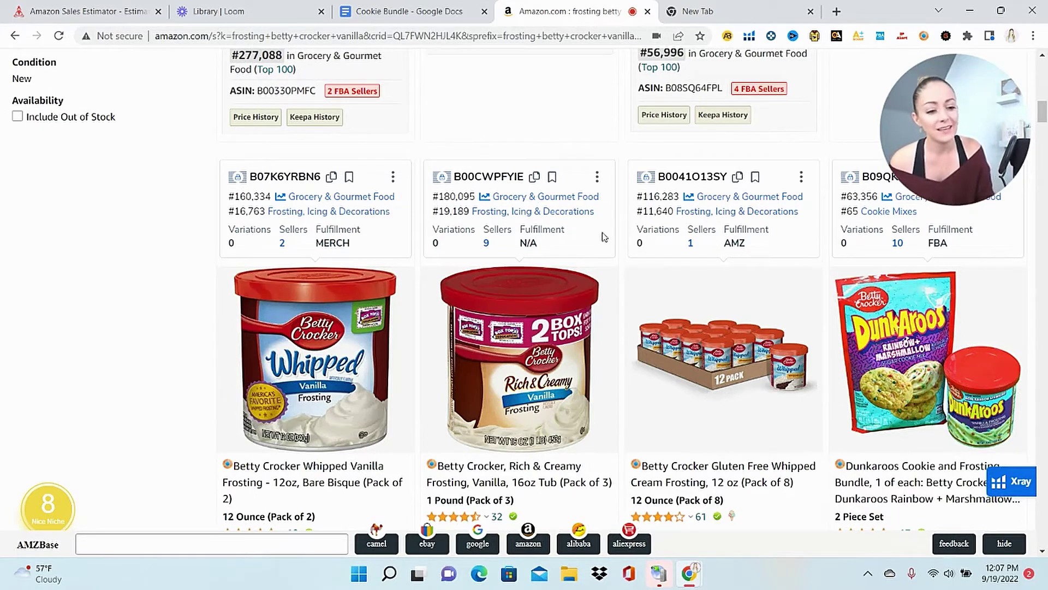
mouse_move(921, 371)
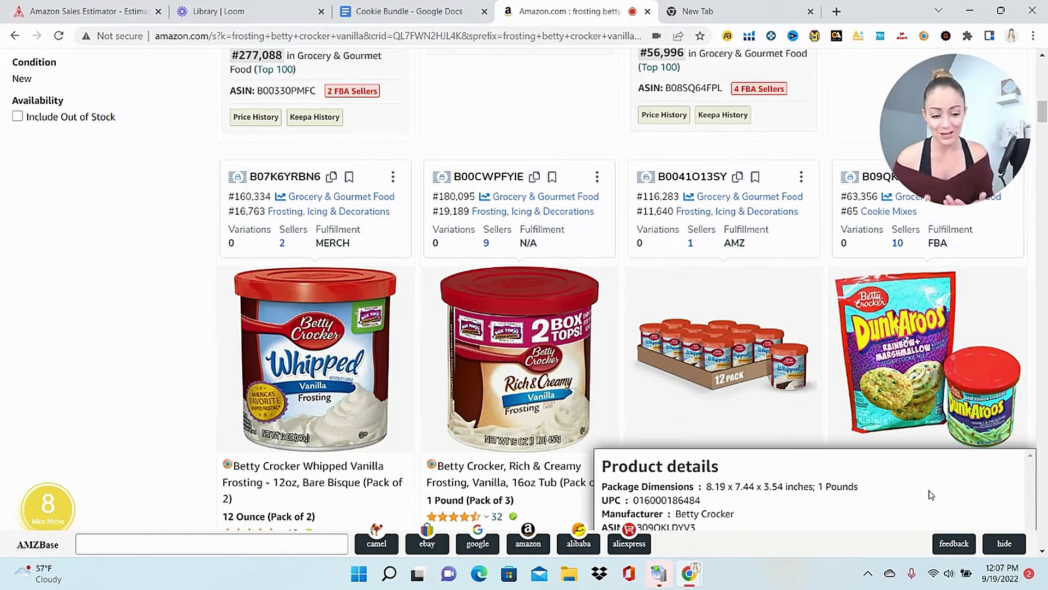
mouse_move(917, 396)
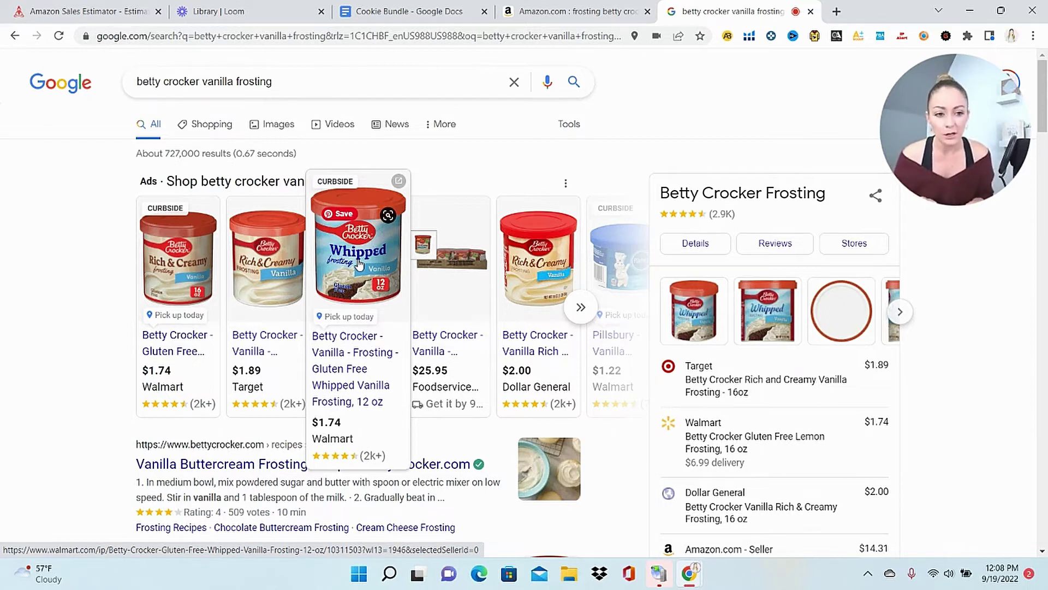
Switch from the Google results for Betty Crocker vanilla frosting back to the Cookie Bundle document.
key("ctrl+shift+Tab")
key("ctrl+shift+Tab")
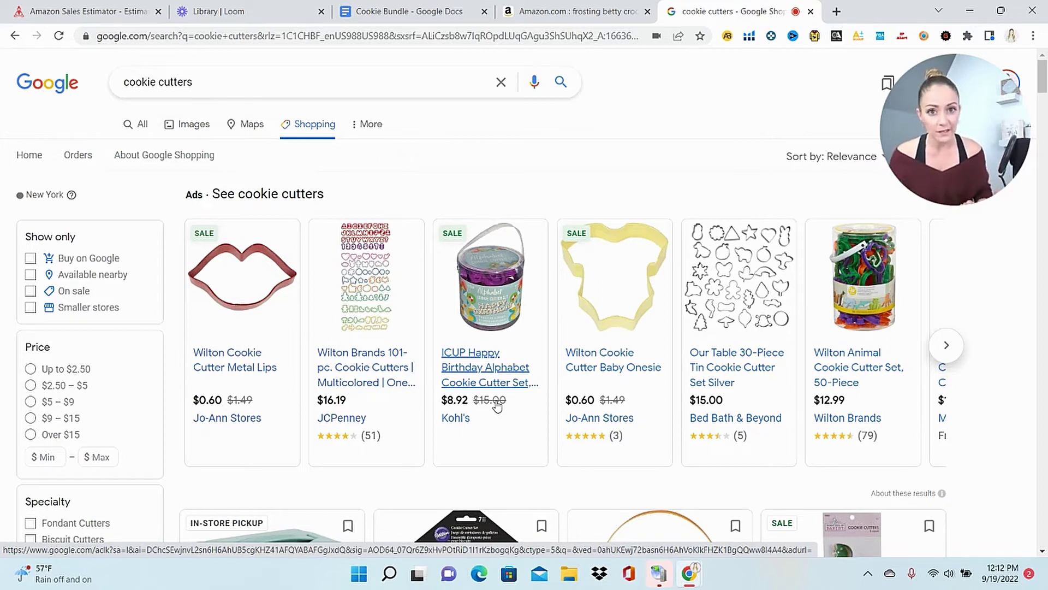
Browse the cookie cutter offers on Google Shopping and JOANN's cookie cutter category, comparing designs and prices.
scroll(497, 406, "down", 5)
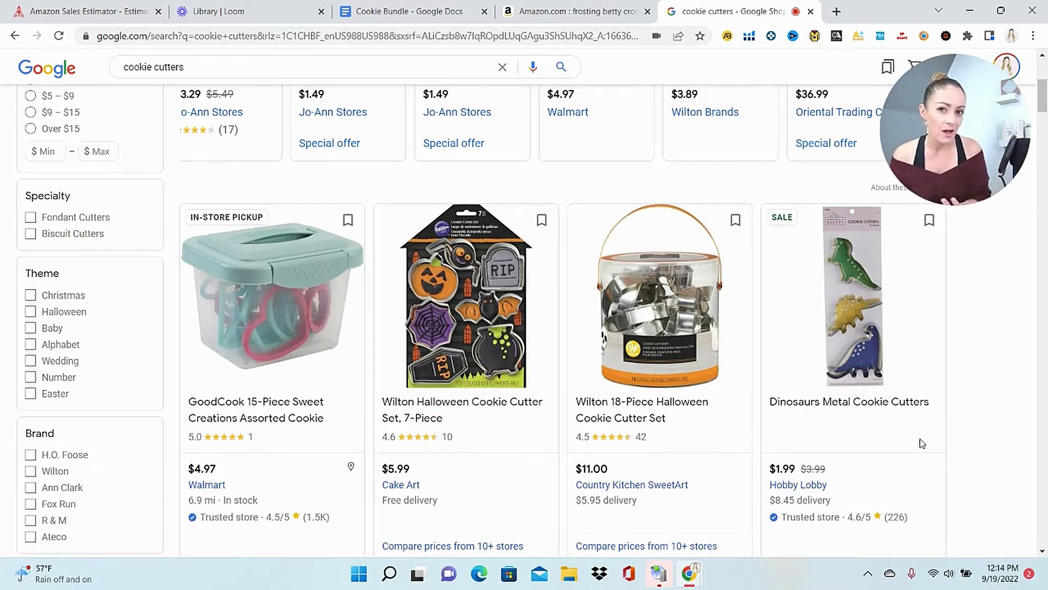
scroll(922, 444, "down", 7)
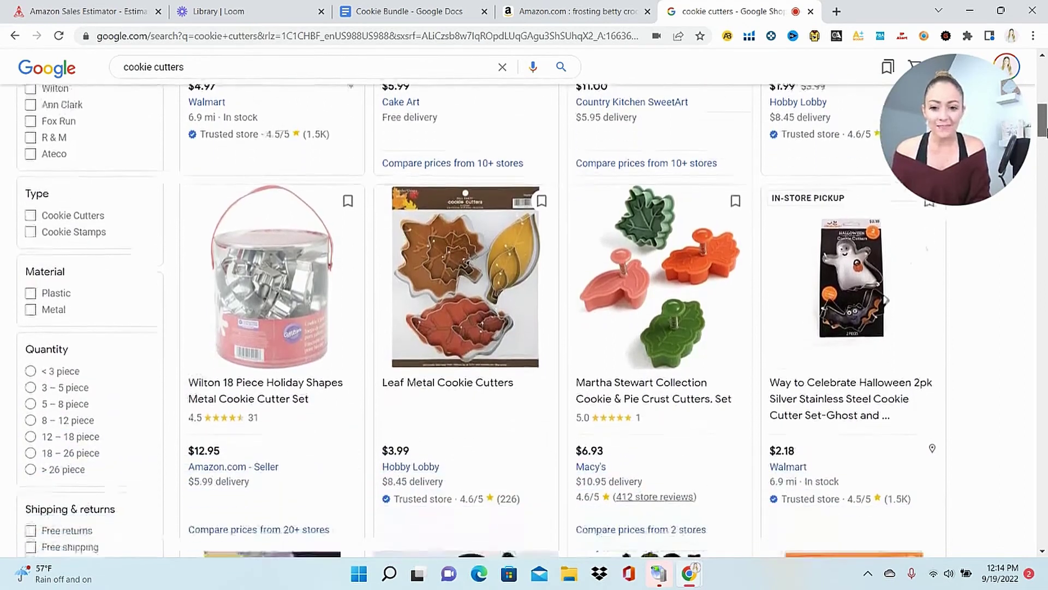
scroll(532, 321, "down", 1)
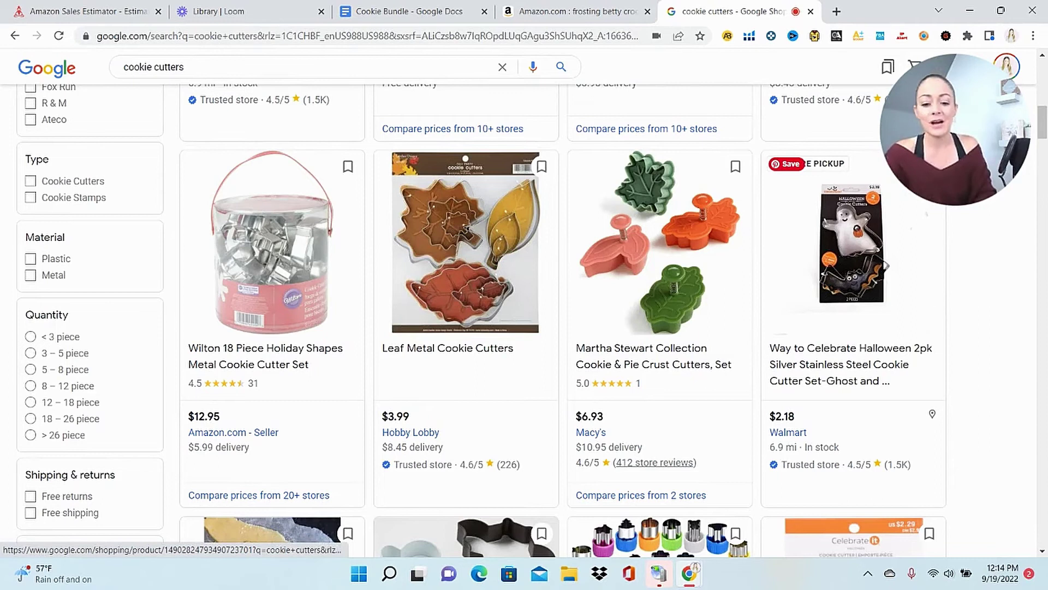
scroll(930, 298, "up", 4)
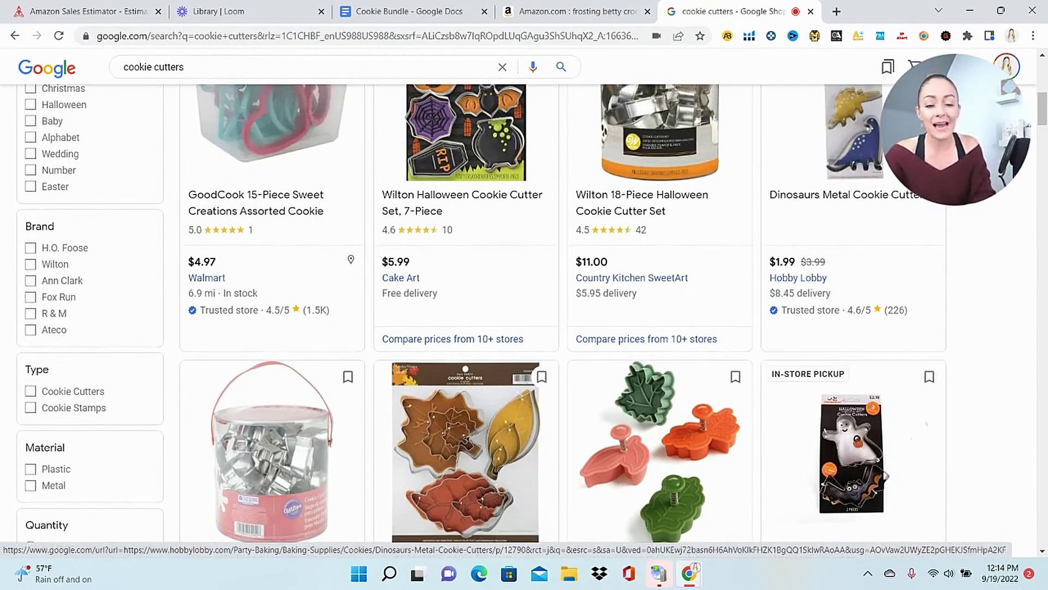
scroll(930, 218, "up", 2)
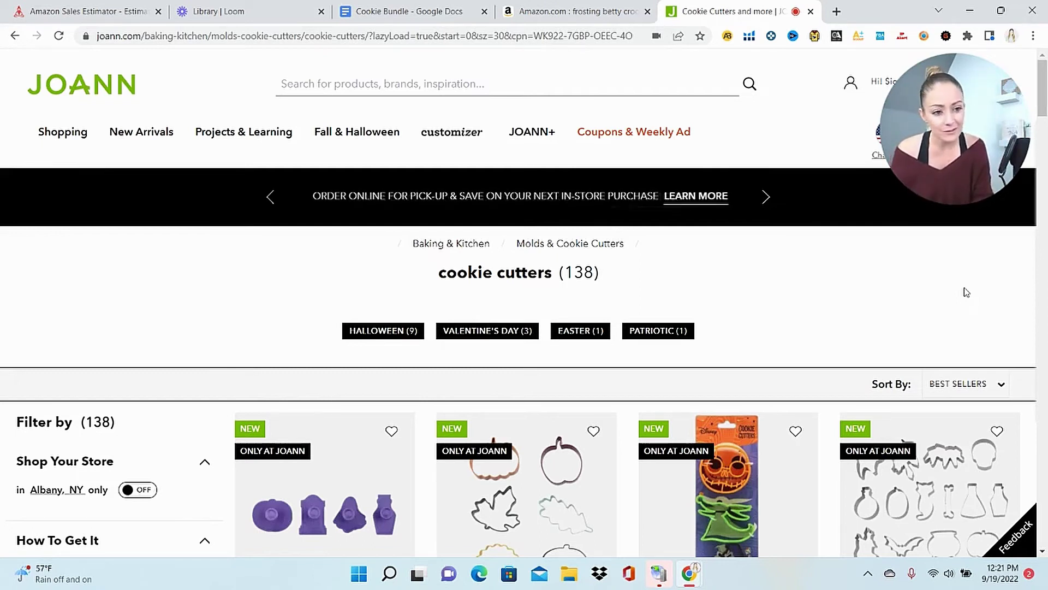
left_click_drag(1043, 89, 1046, 197)
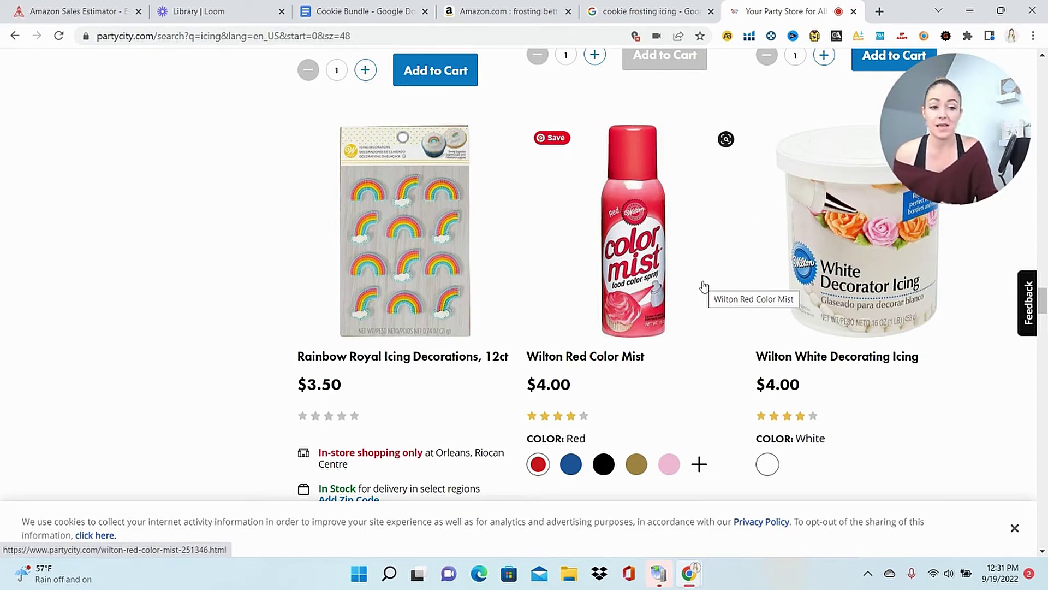
Browse Party City's icing results and open the Wilton Red Icing Pouch with Tips.
scroll(704, 286, "down", 8)
left_click_drag(1045, 352, 1045, 405)
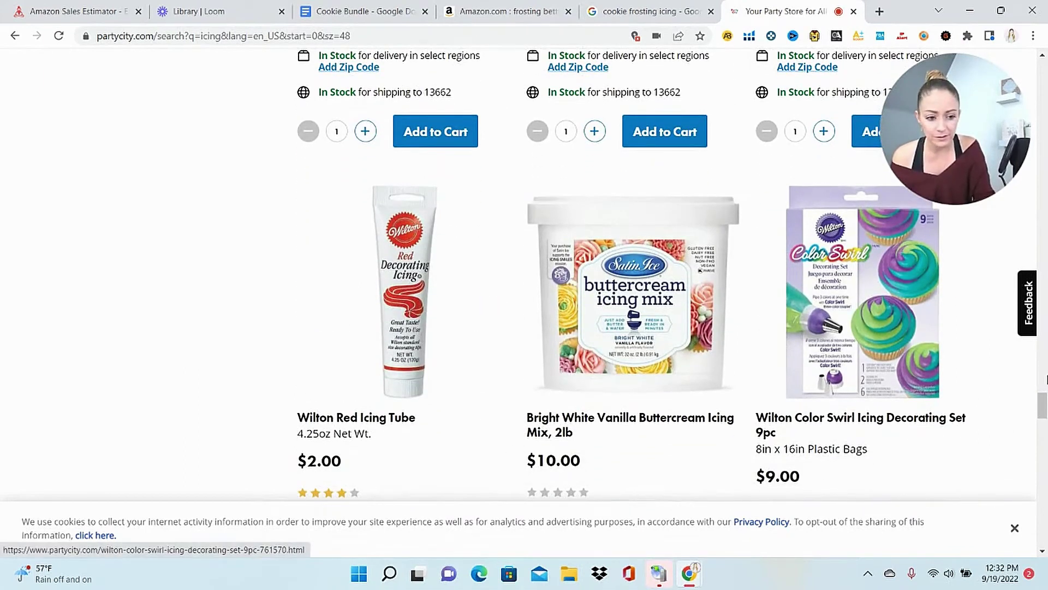
scroll(348, 219, "down", 10)
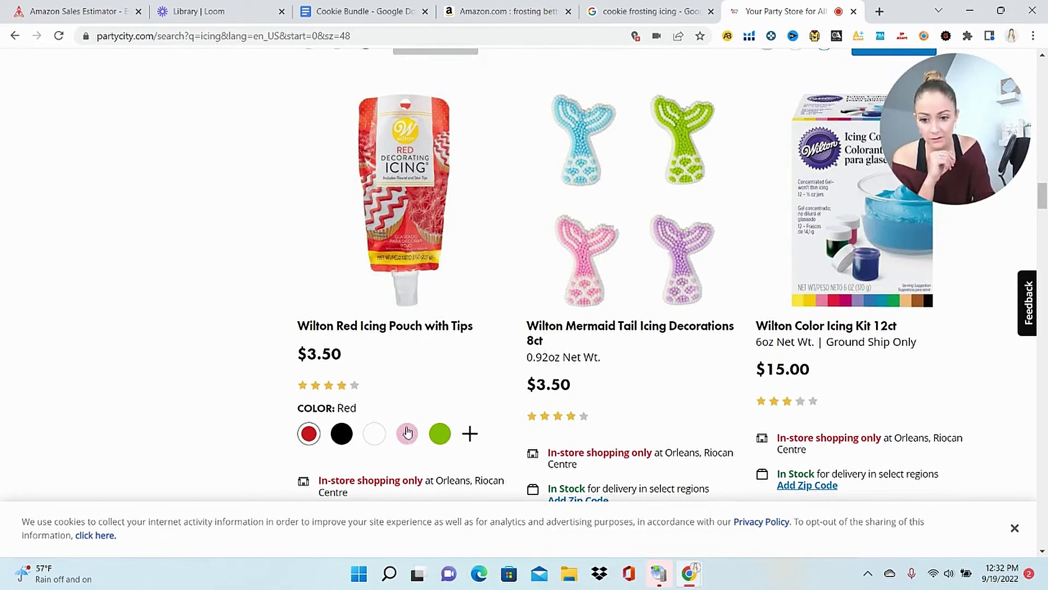
left_click(391, 225)
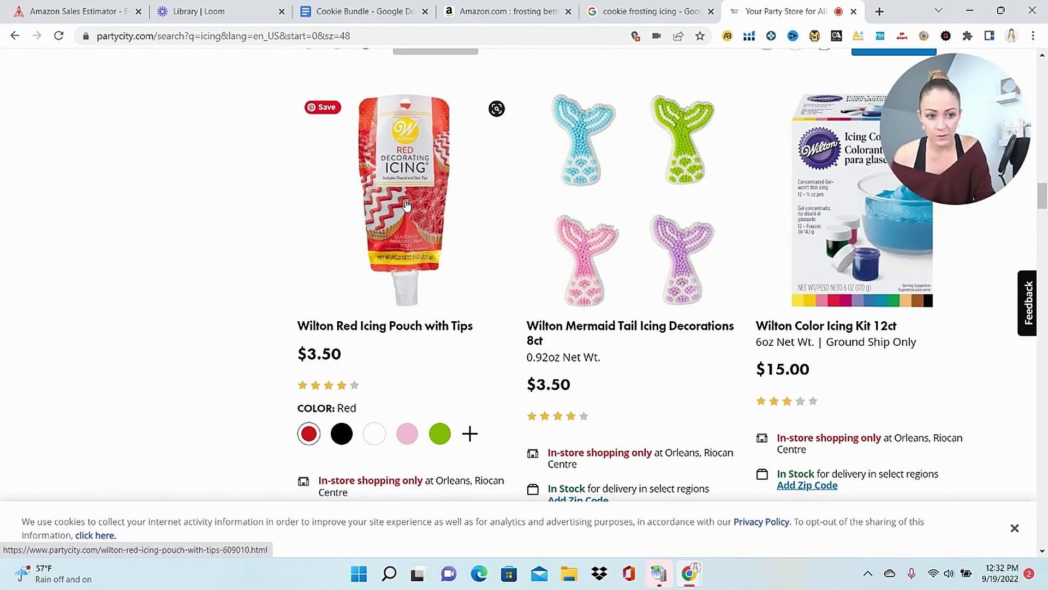
Switch to the Cookie Bundle document and place the cursor in the Poly Bag product cell.
left_click(358, 11)
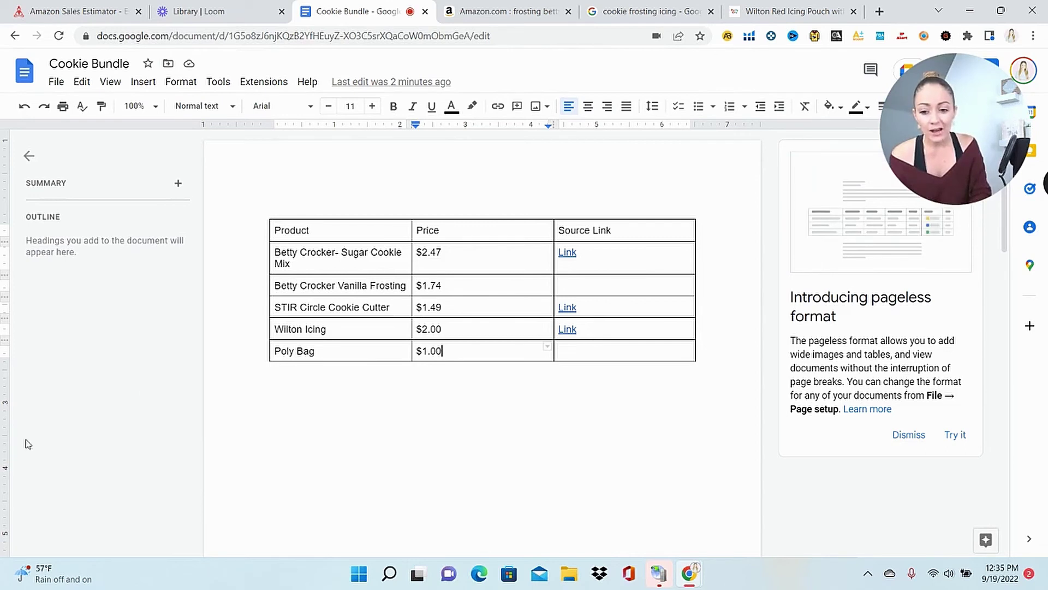
left_click(341, 354)
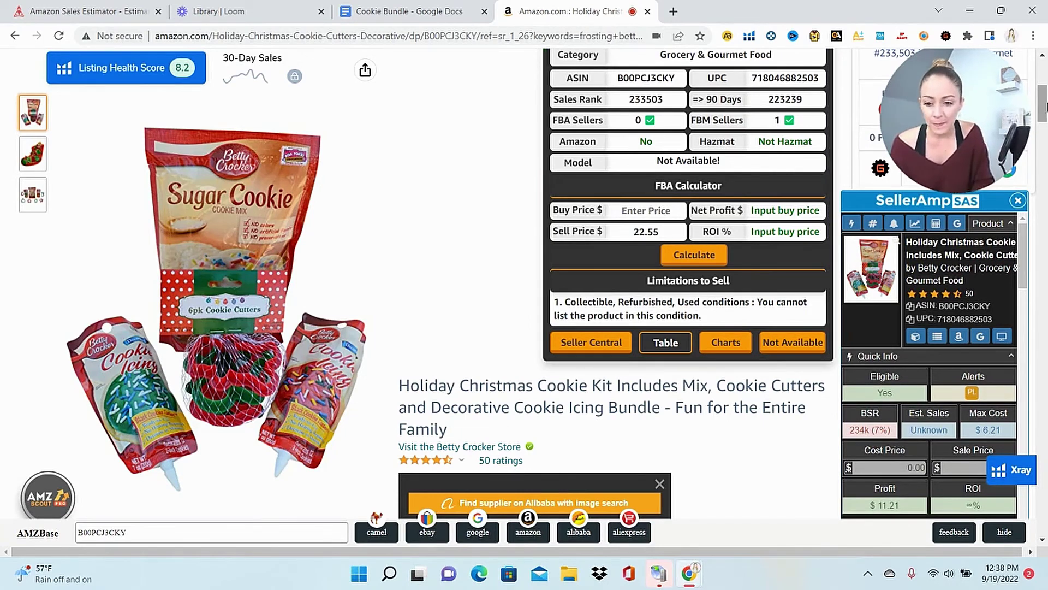
View the Holiday Christmas Cookie Kit's product images on Amazon and copy its ASIN, B00PCJ3CKY.
mouse_move(295, 230)
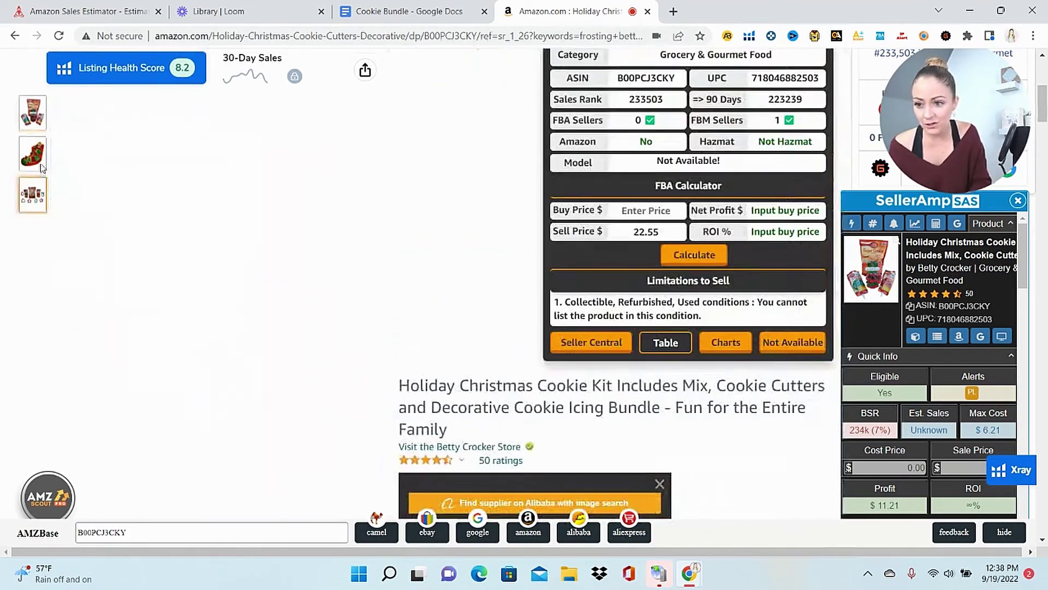
mouse_move(33, 158)
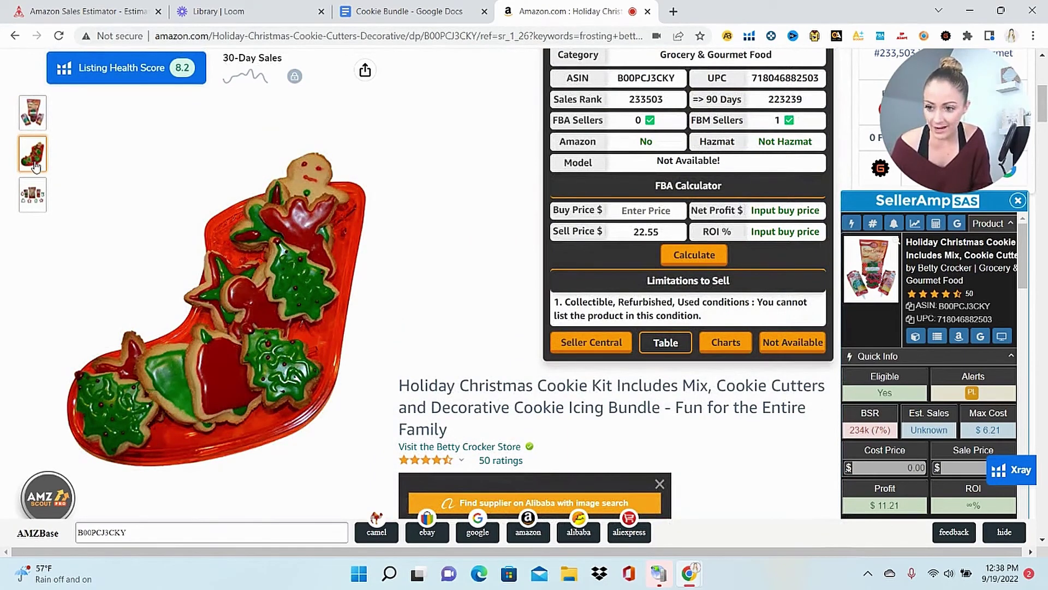
mouse_move(37, 199)
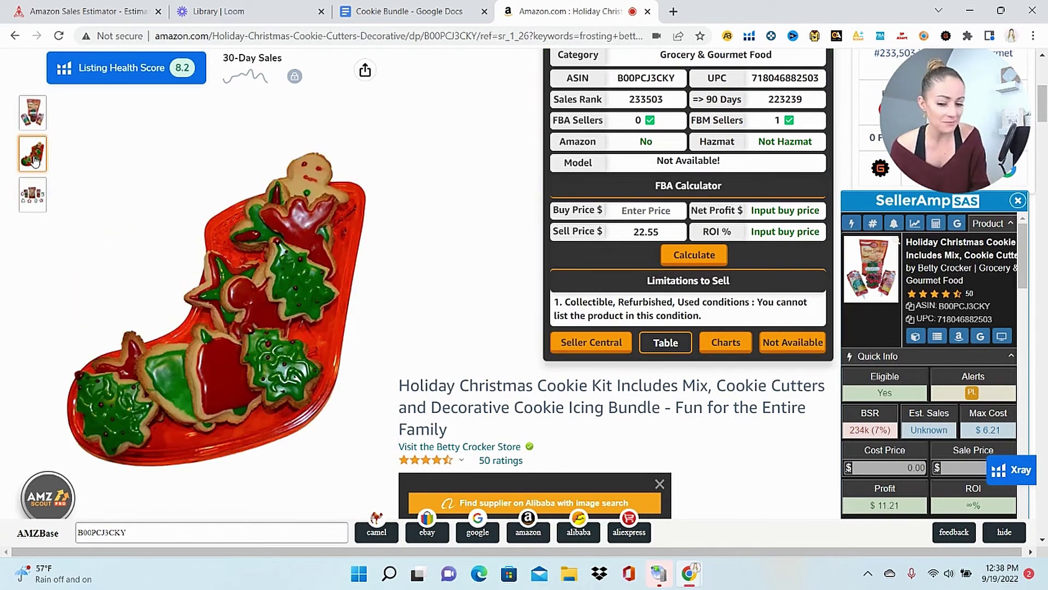
mouse_move(29, 123)
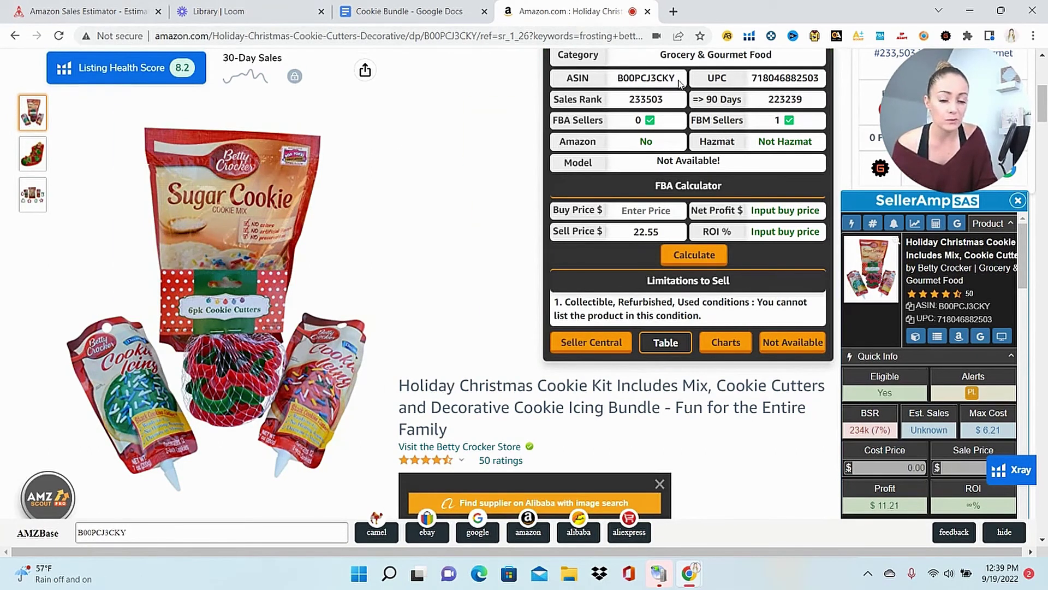
left_click_drag(679, 81, 621, 88)
key("ctrl+c")
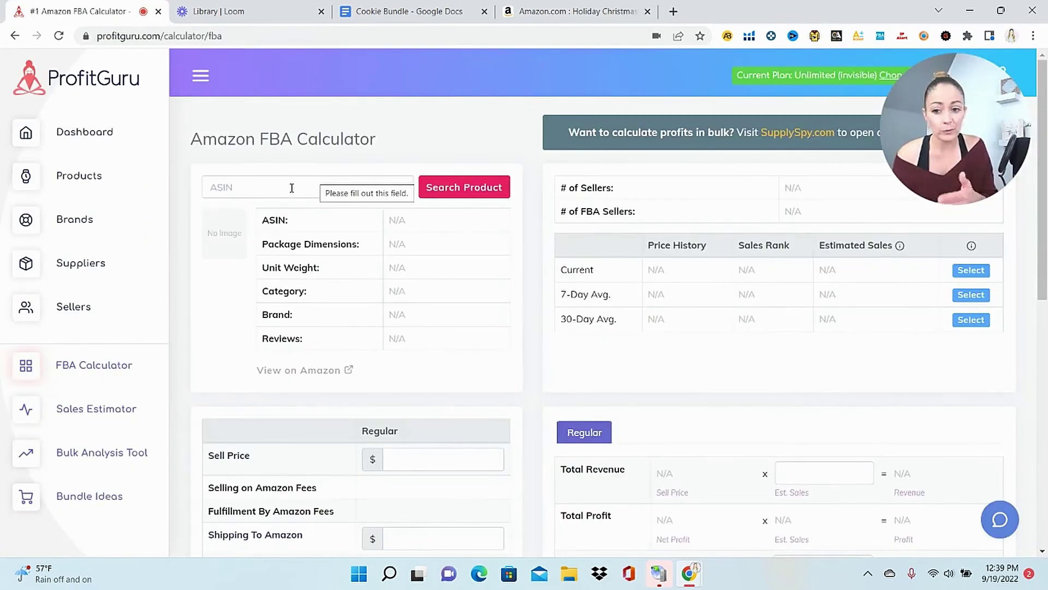
Look up ASIN B00PCJ3CKY in the Amazon FBA Calculator and review its fees, seller proceeds and net profit.
left_click(291, 186)
key("ctrl+v")
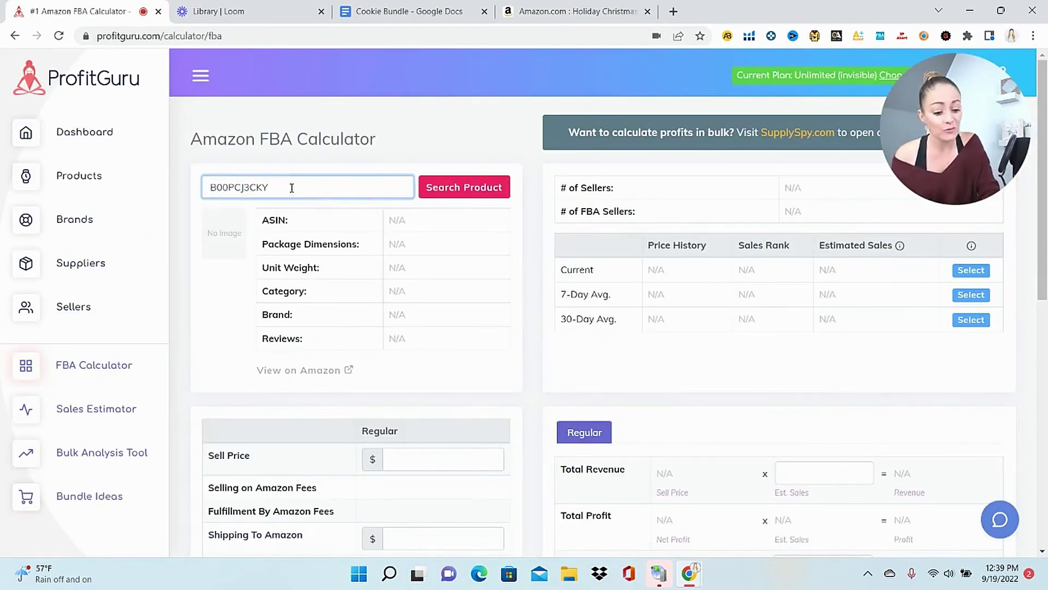
key("Return")
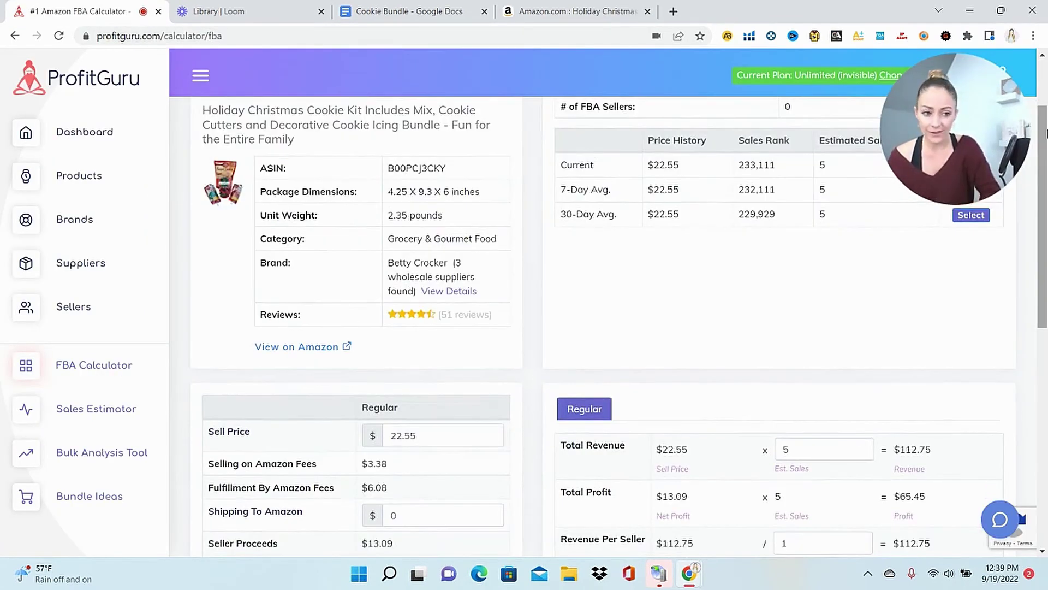
left_click_drag(1042, 210, 1039, 277)
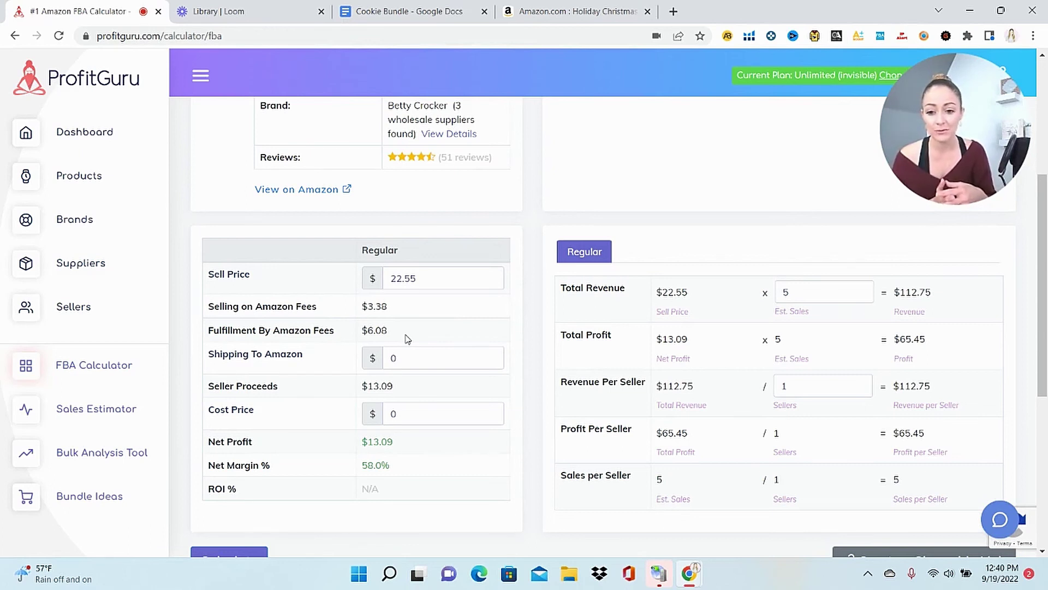
Switch to the Cookie Bundle document and enter $9 as the AMZ Fees price.
key("ctrl+3")
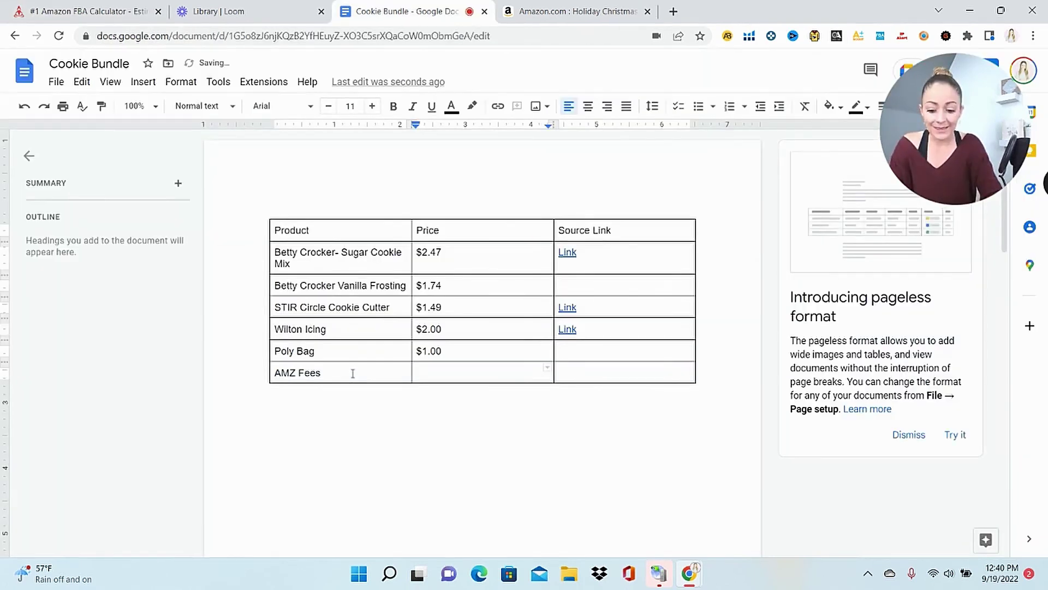
type("$9")
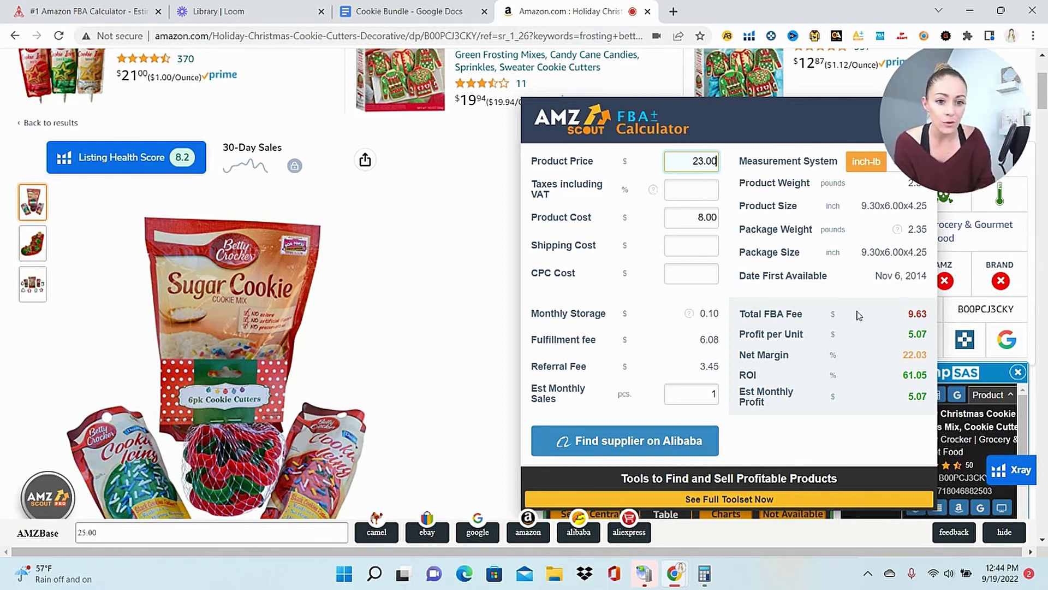
Return to the Cookie Bundle document, label the row below TOTAL as LIST PRICE, and start its price with a dollar sign.
key("ctrl+shift+Tab")
type("LIST PRIC")
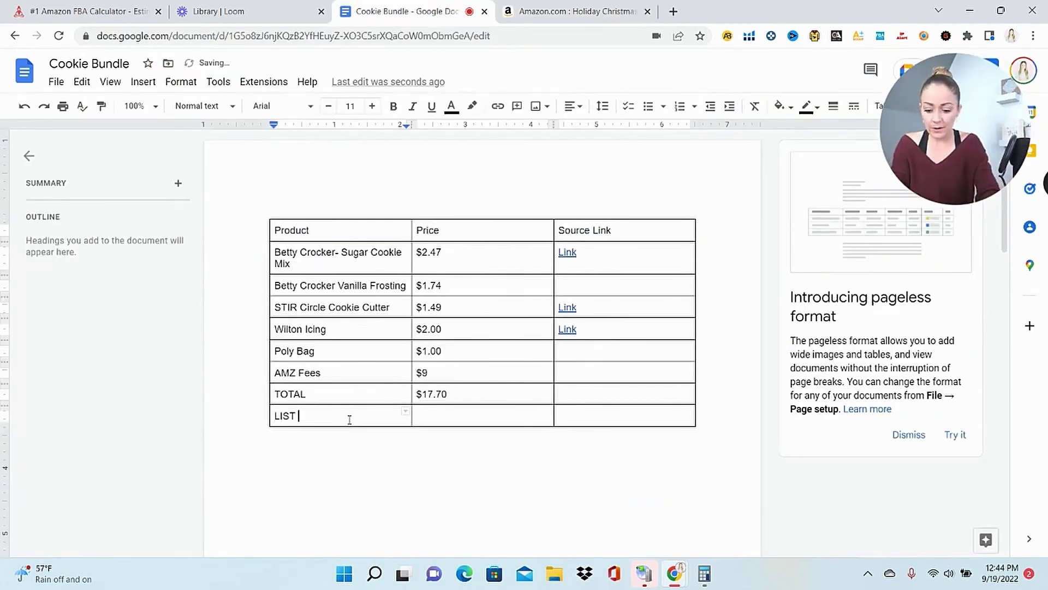
type("E")
key("Tab")
type("$")
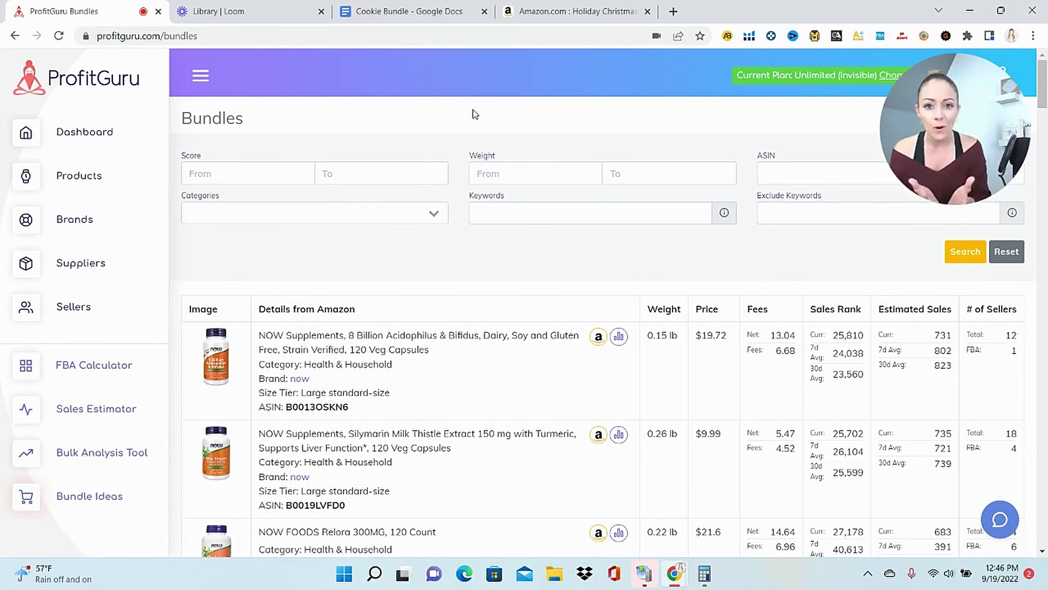
Filter ProfitGuru's bundle ideas by the Pet Supplies category and browse the suggested bundles with their totals and opportunity scores.
left_click(434, 216)
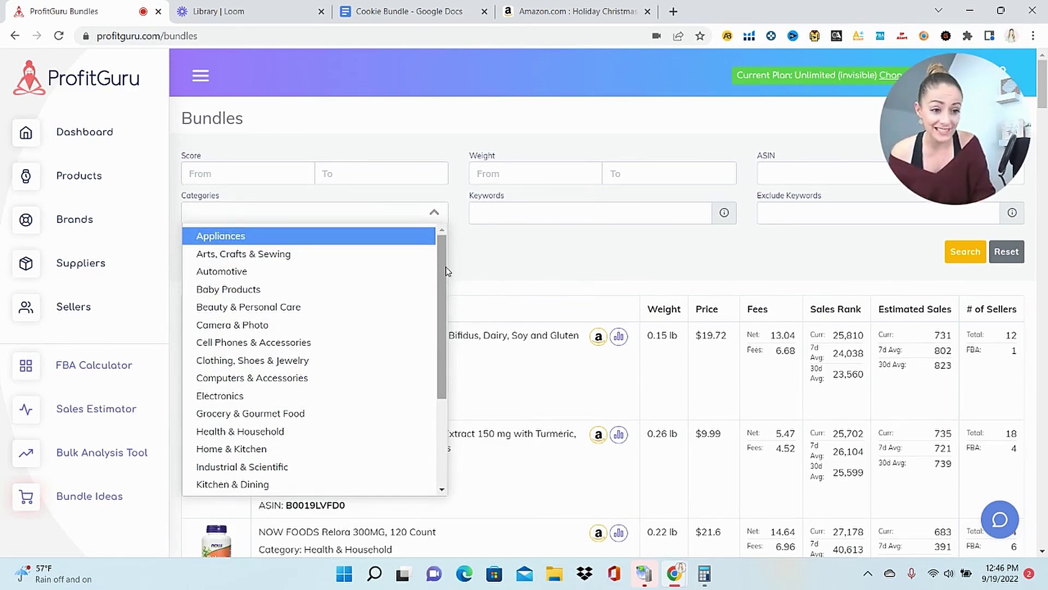
left_click(500, 270)
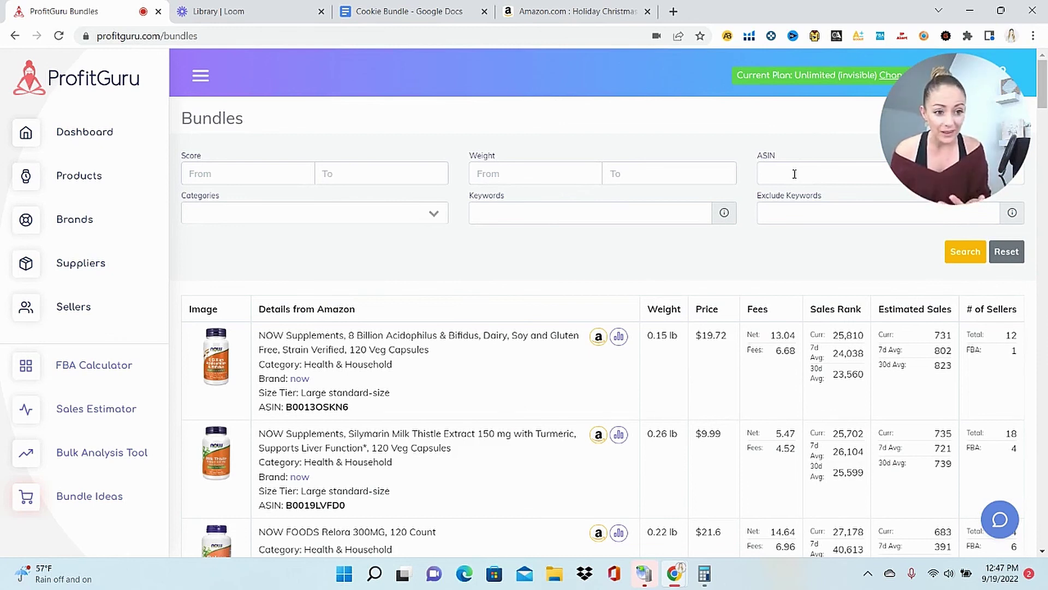
left_click(434, 213)
scroll(440, 328, "down", 3)
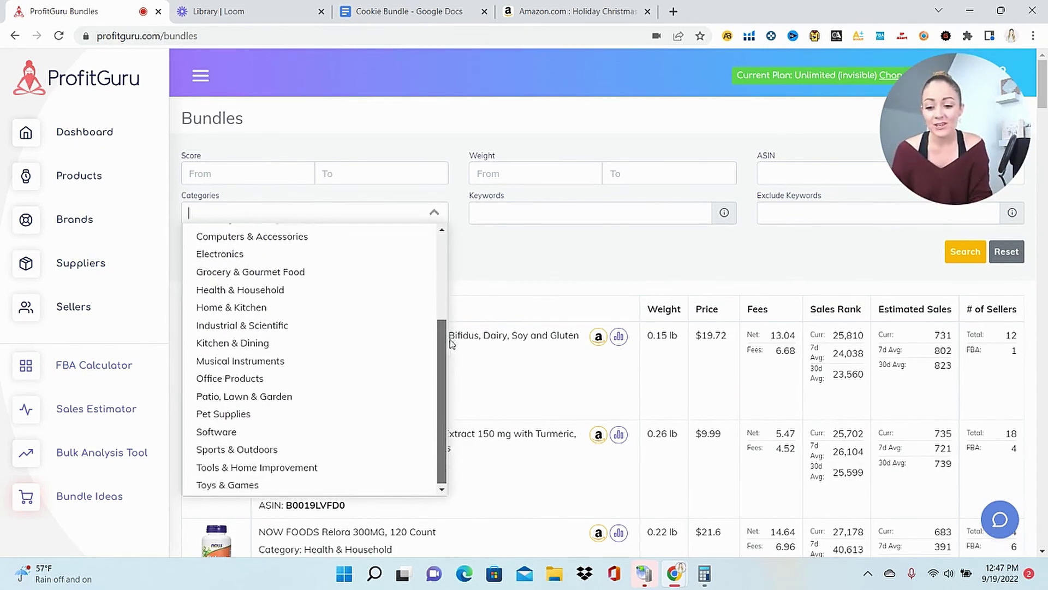
left_click(310, 412)
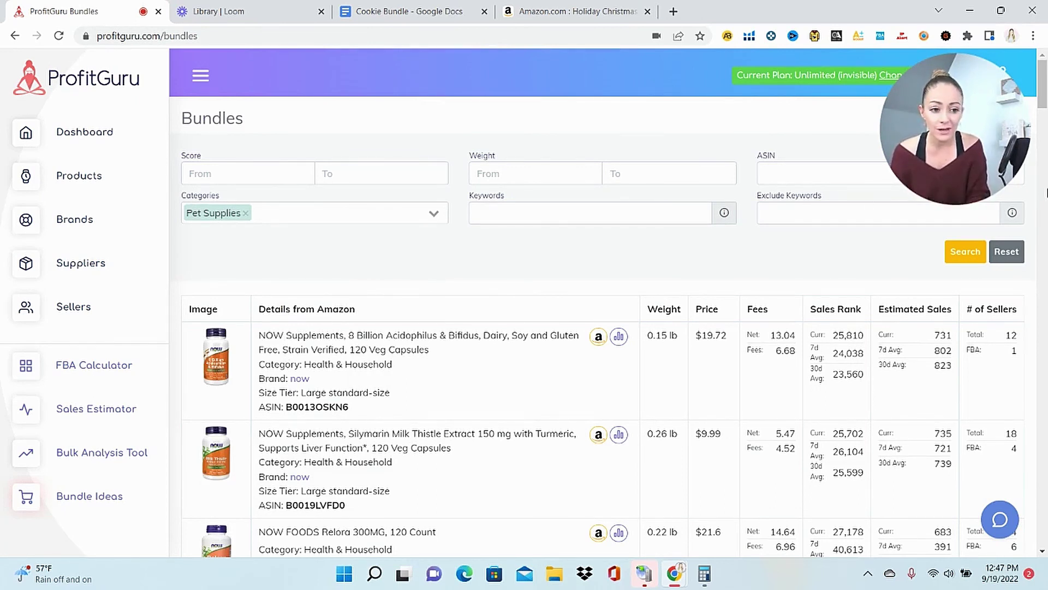
left_click(966, 256)
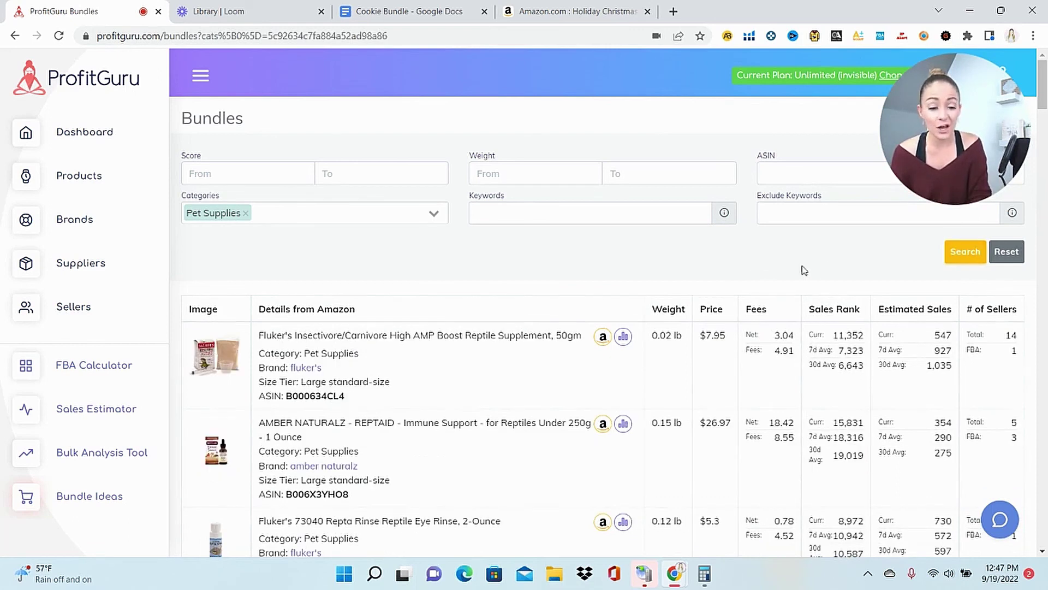
left_click_drag(1043, 87, 1043, 100)
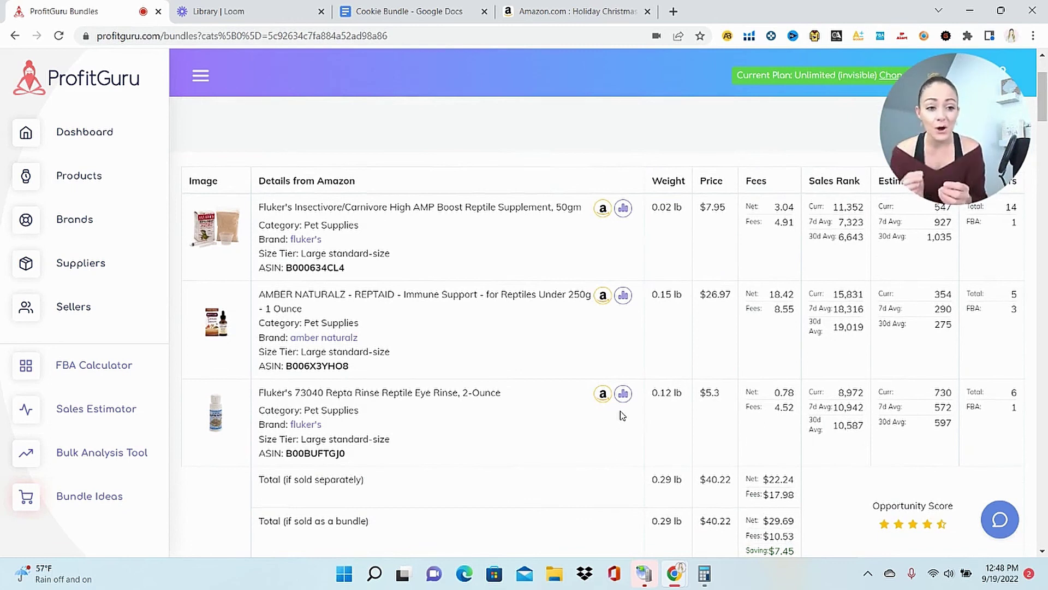
left_click_drag(1043, 99, 1046, 379)
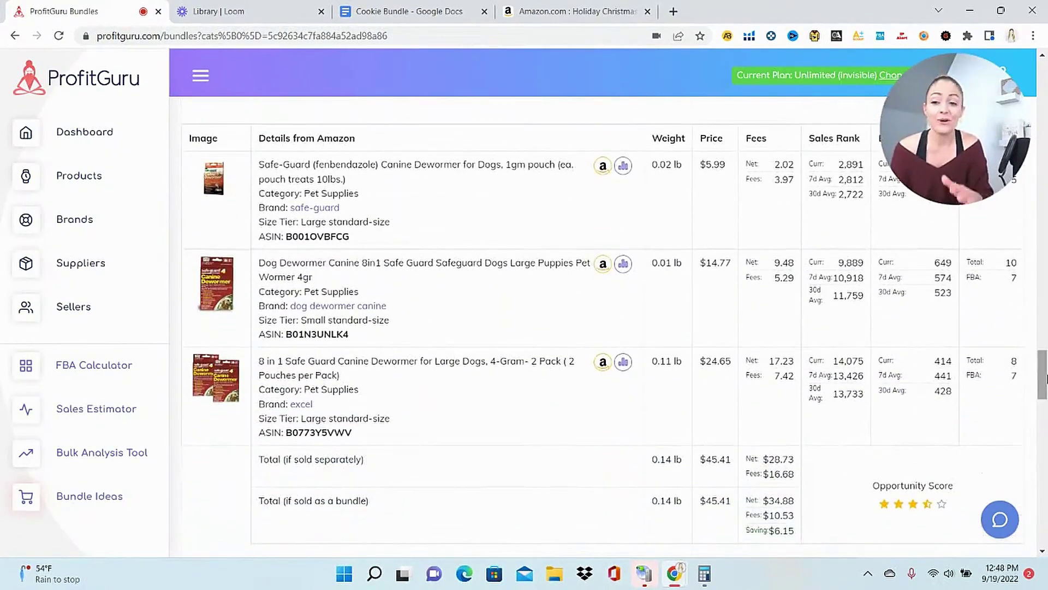